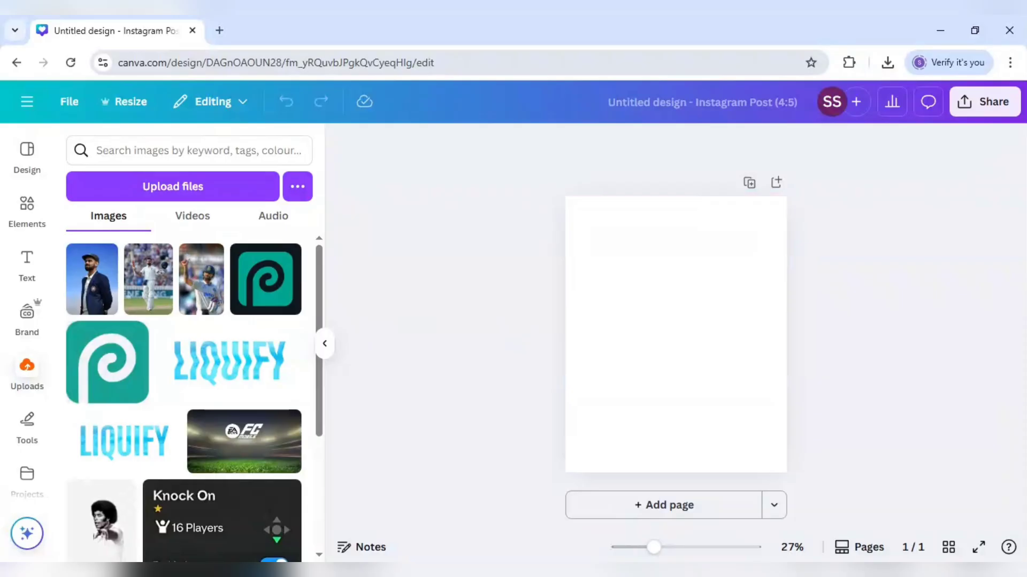
Add the uploaded photo of the batsman raising bat and helmet, shrink it and place it in the page's lower right area.
{"action": "mouse_move", "coordinate": [152, 293]}
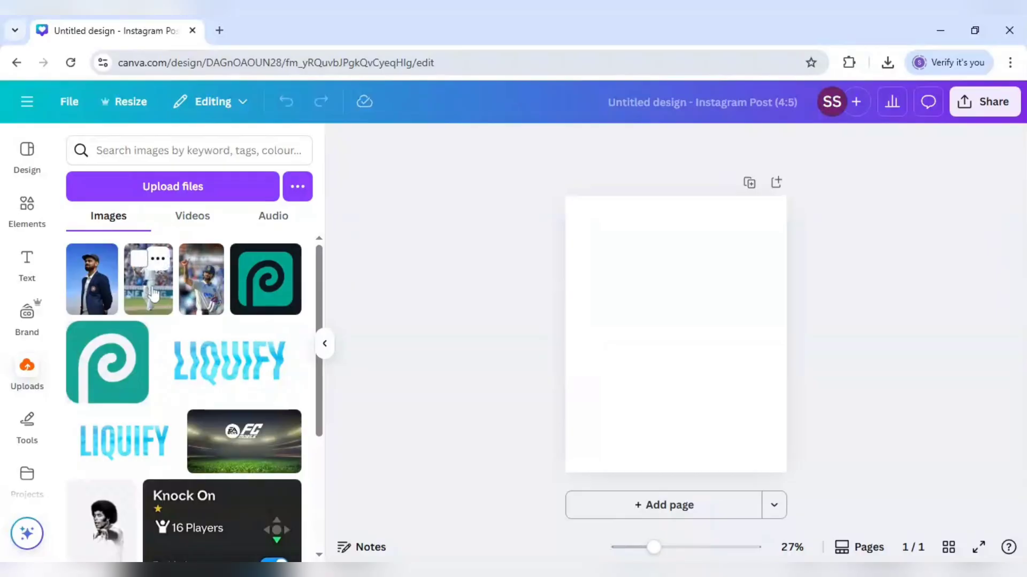
{"action": "left_click", "coordinate": [153, 293]}
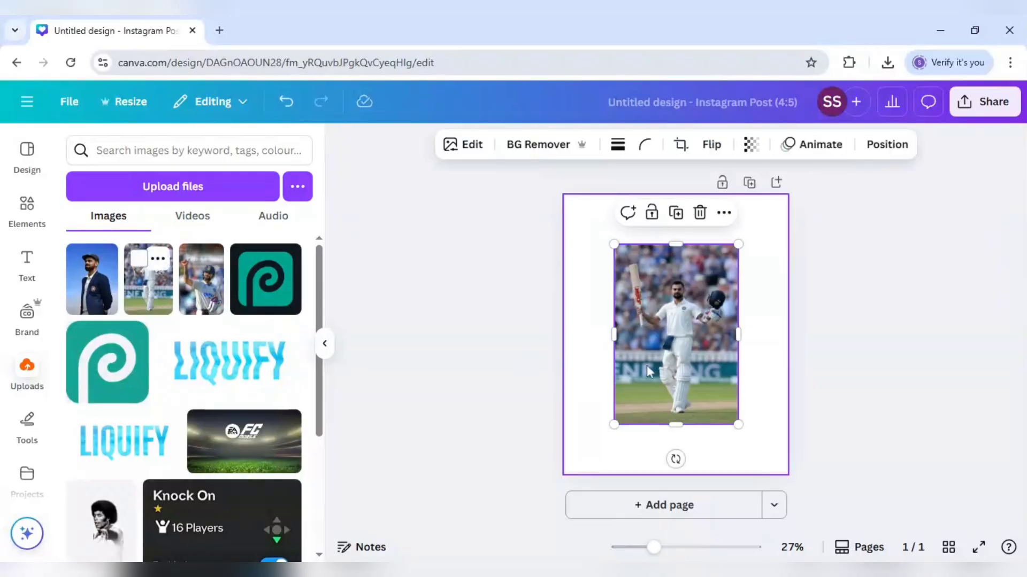
{"action": "left_click_drag", "start_coordinate": [614, 244], "coordinate": [653, 302]}
{"action": "left_click_drag", "start_coordinate": [687, 341], "coordinate": [715, 382]}
{"action": "left_click_drag", "start_coordinate": [682, 347], "coordinate": [667, 326]}
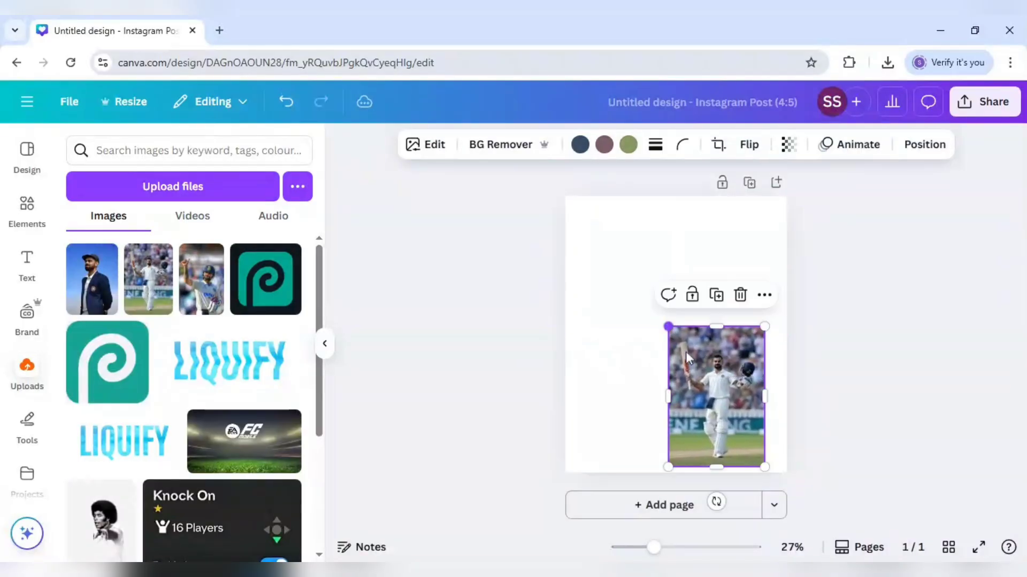
Add the uploaded photo of the helmeted player with a raised hand, enlarge it and align it with the page's top edge, right of centre.
{"action": "left_click", "coordinate": [208, 302]}
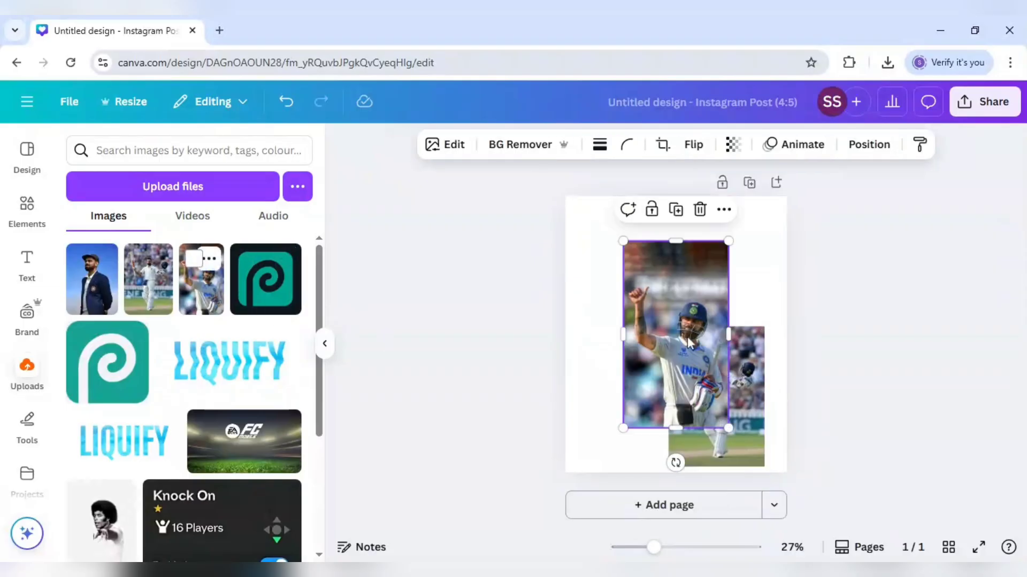
{"action": "left_click_drag", "start_coordinate": [675, 335], "coordinate": [726, 313]}
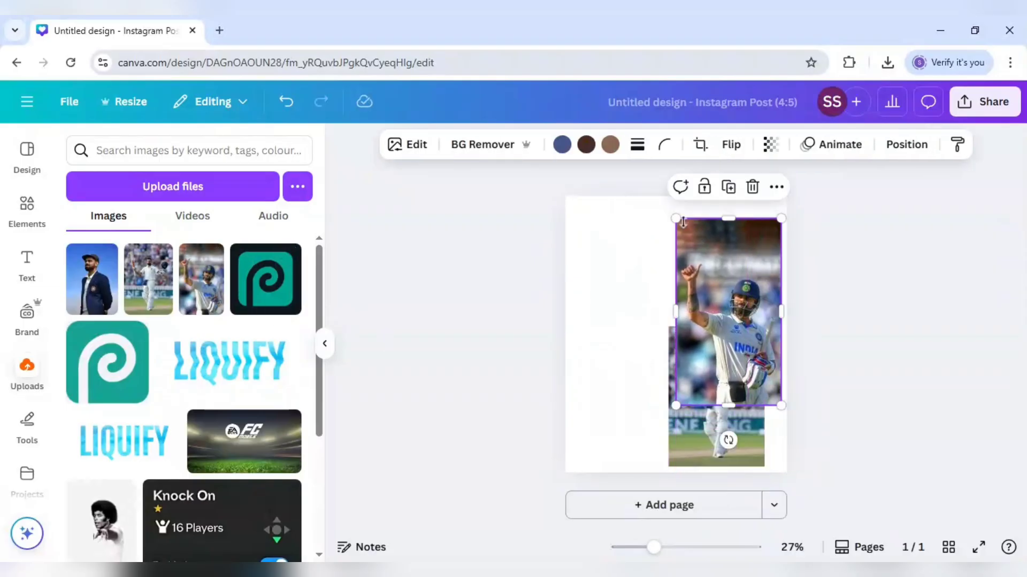
{"action": "left_click_drag", "start_coordinate": [673, 219], "coordinate": [648, 194]}
{"action": "left_click_drag", "start_coordinate": [726, 332], "coordinate": [731, 350]}
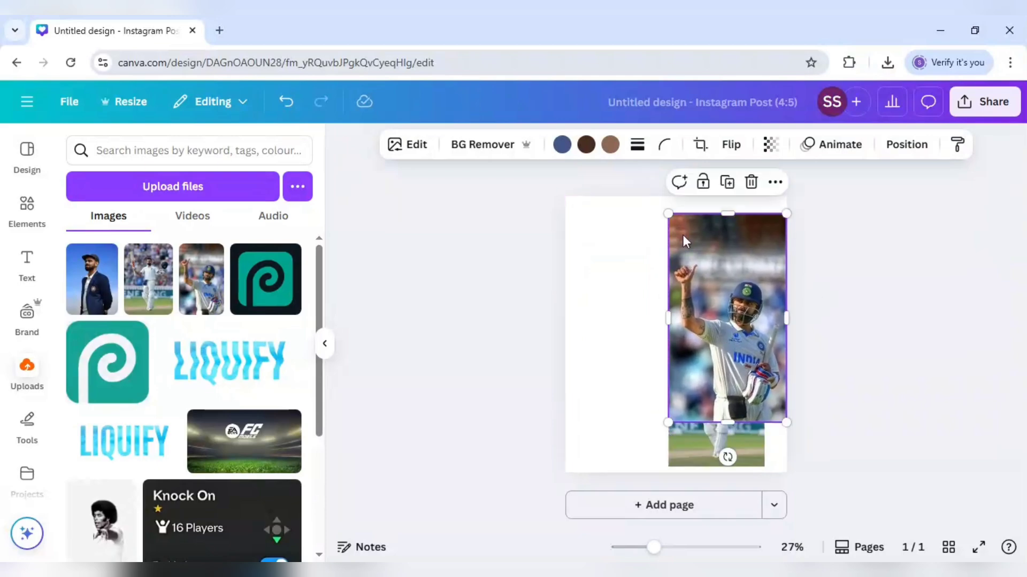
{"action": "left_click_drag", "start_coordinate": [668, 213], "coordinate": [658, 198]}
{"action": "left_click_drag", "start_coordinate": [728, 312], "coordinate": [722, 312]}
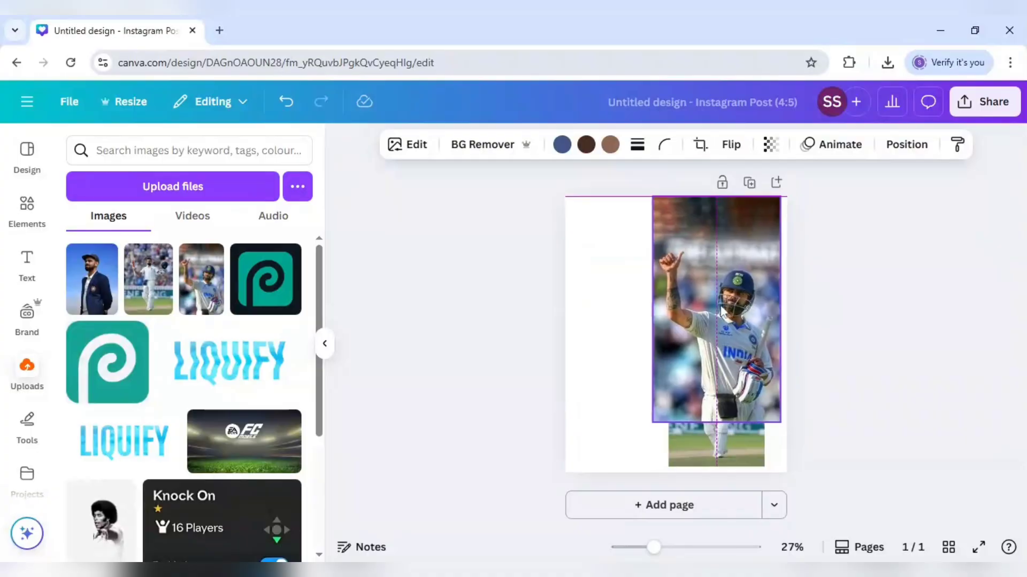
Send the helmeted player's photo one layer backward and move it up slightly past the page's top edge.
{"action": "right_click", "coordinate": [727, 336]}
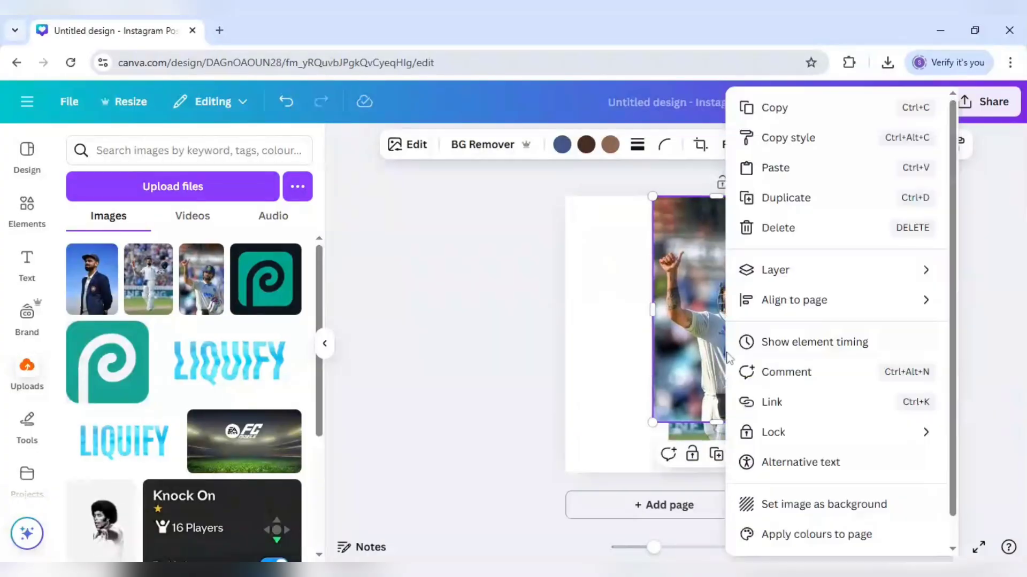
{"action": "mouse_move", "coordinate": [764, 277]}
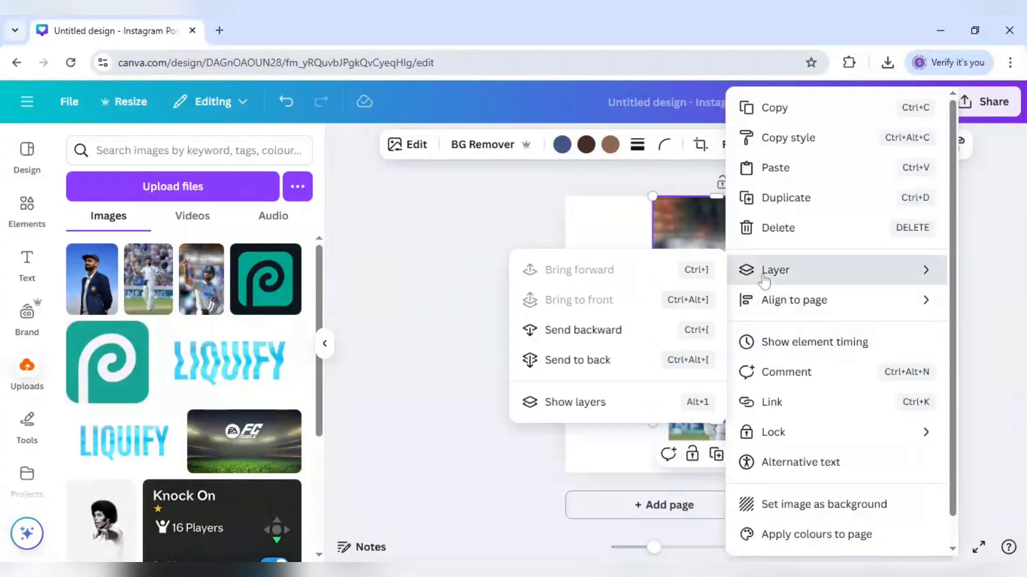
{"action": "left_click", "coordinate": [624, 330]}
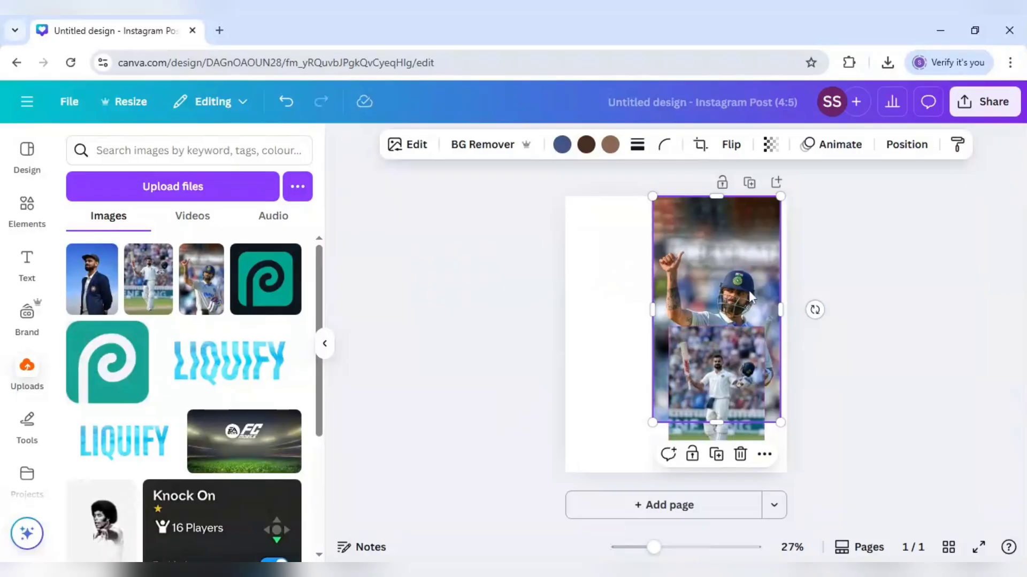
{"action": "left_click_drag", "start_coordinate": [748, 291], "coordinate": [746, 270]}
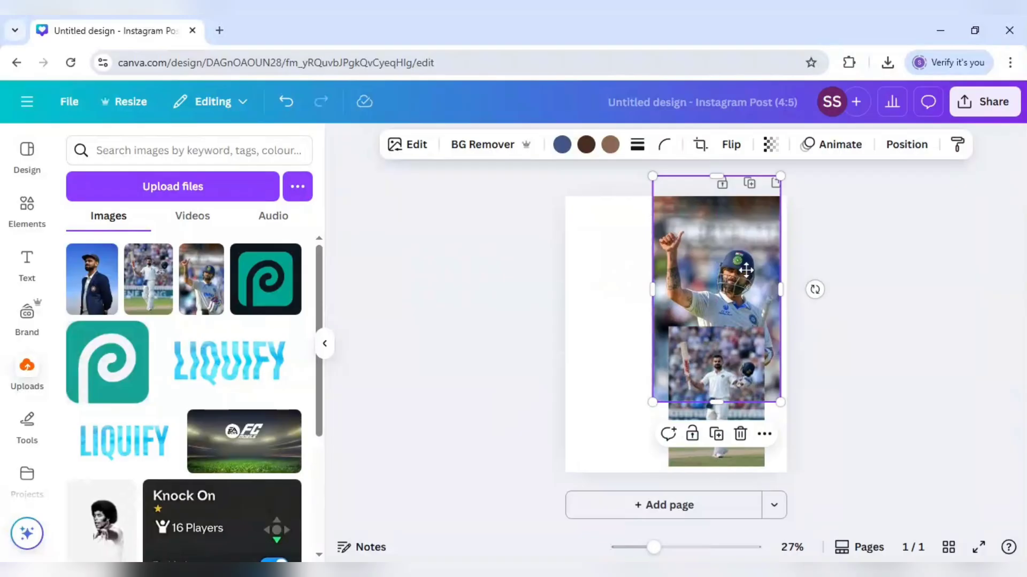
Add the uploaded blazer portrait, enlarge it and position it over the left part of the page, overlapping the page's edges.
{"action": "left_click", "coordinate": [88, 302]}
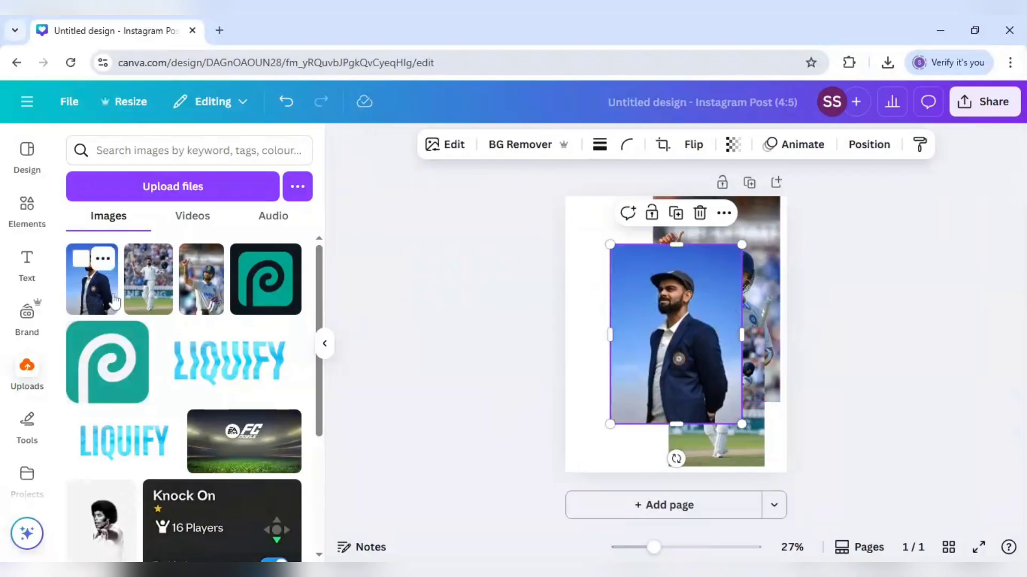
{"action": "left_click_drag", "start_coordinate": [599, 230], "coordinate": [543, 180]}
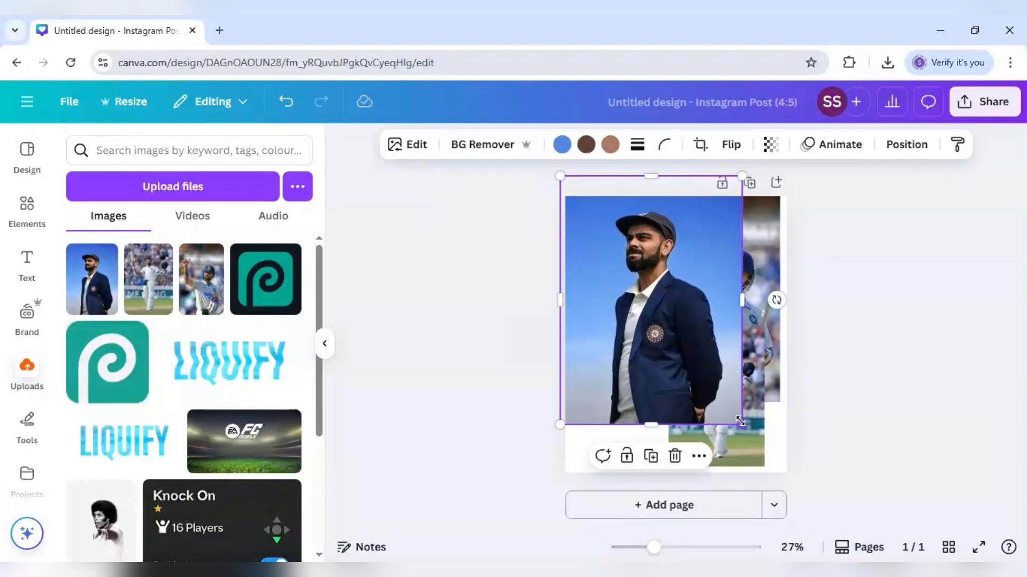
{"action": "left_click_drag", "start_coordinate": [741, 426], "coordinate": [750, 434]}
{"action": "left_click_drag", "start_coordinate": [692, 401], "coordinate": [672, 396]}
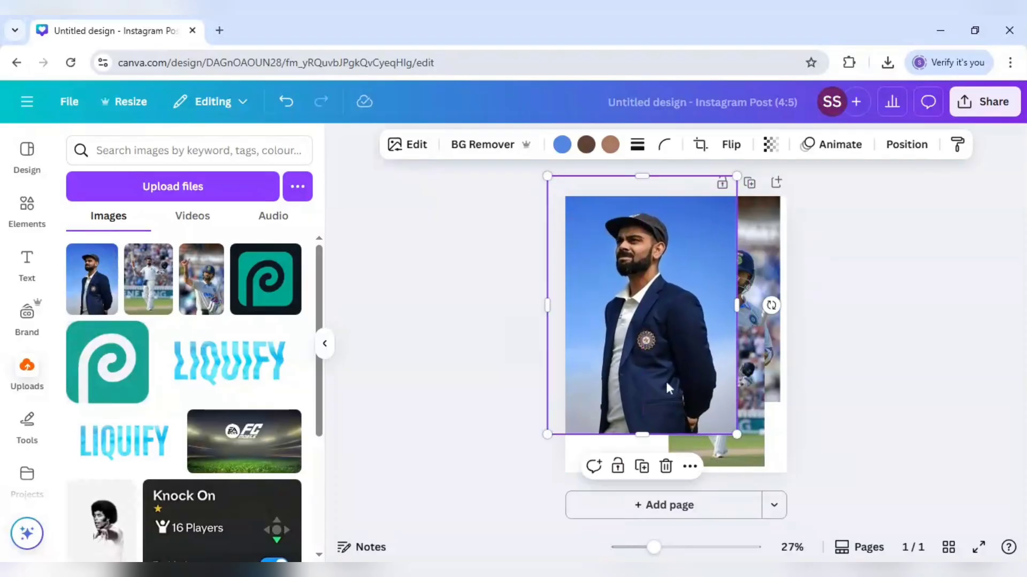
Send the blazer portrait to the back and shift it further left so its figure stands beside the other photos.
{"action": "right_click", "coordinate": [663, 345]}
{"action": "mouse_move", "coordinate": [698, 289]}
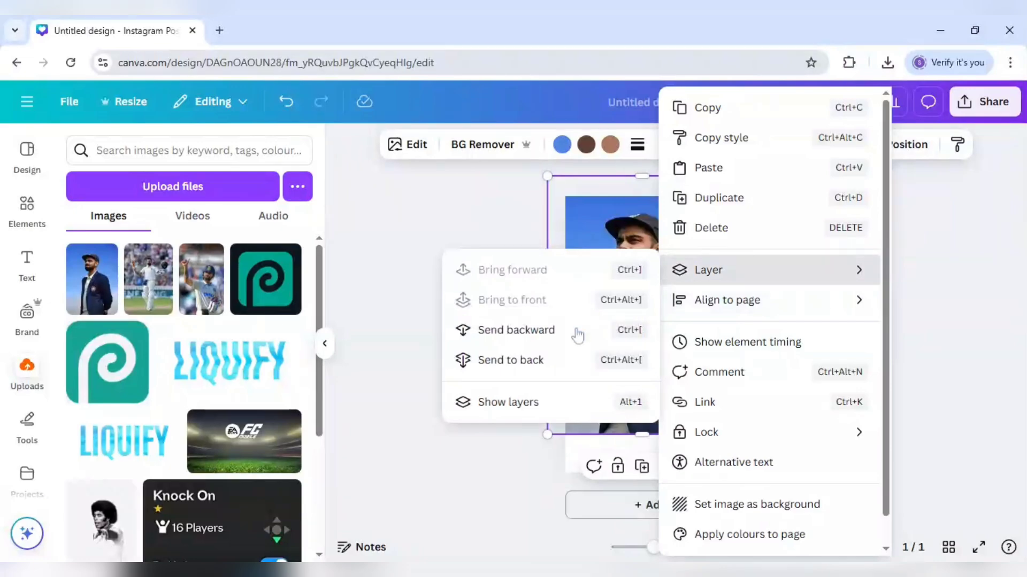
{"action": "left_click", "coordinate": [540, 369]}
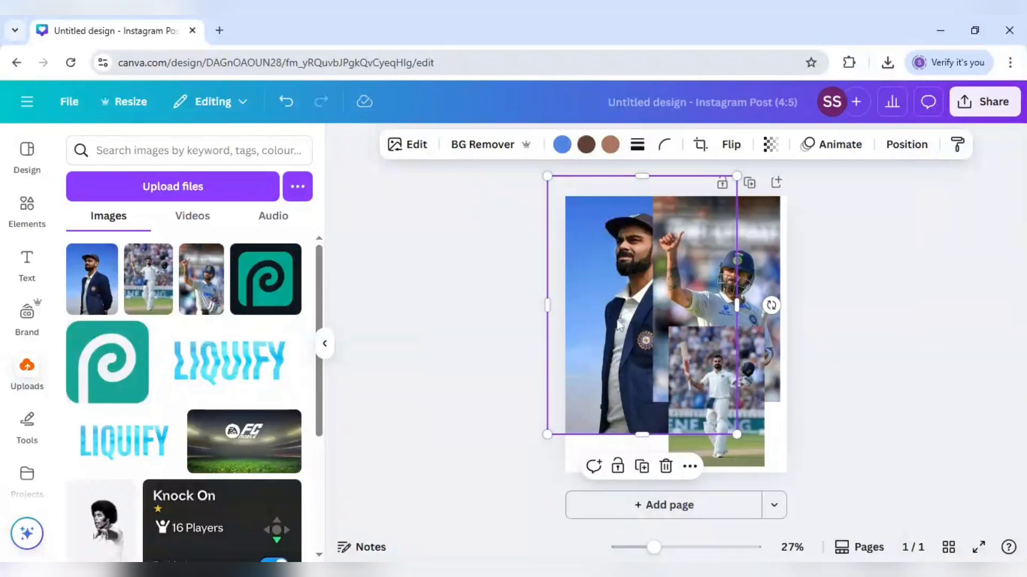
{"action": "left_click_drag", "start_coordinate": [619, 318], "coordinate": [602, 307]}
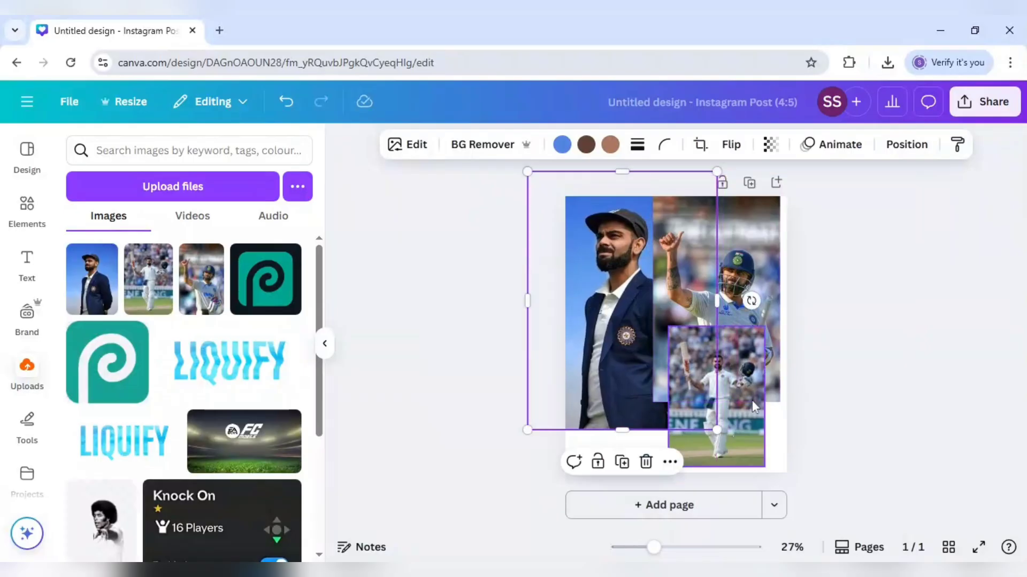
{"action": "left_click", "coordinate": [828, 420]}
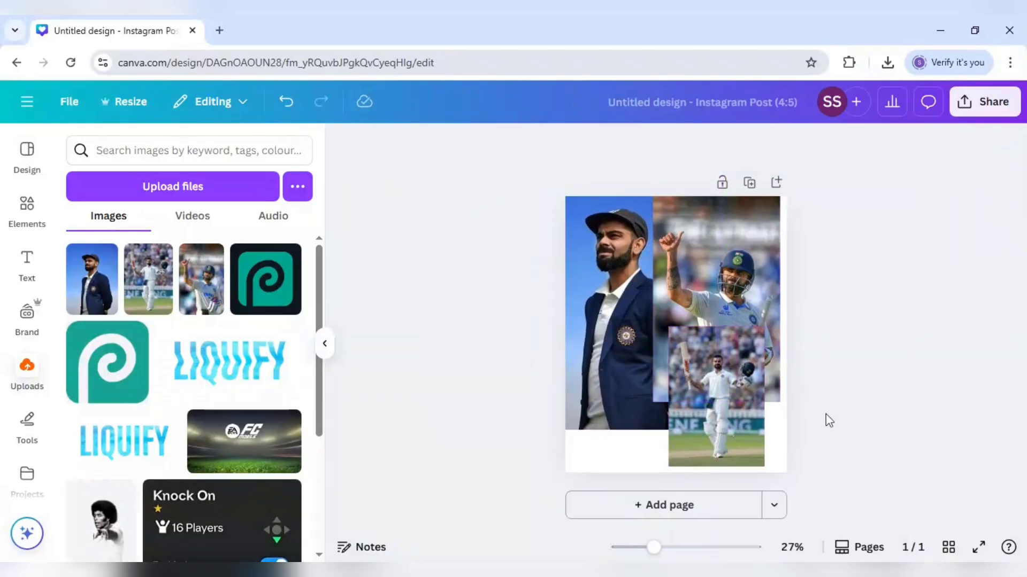
Enlarge the helmeted player's photo to the page's right edge and scale the blazer portrait down almost to the page's bottom.
{"action": "left_click", "coordinate": [776, 380]}
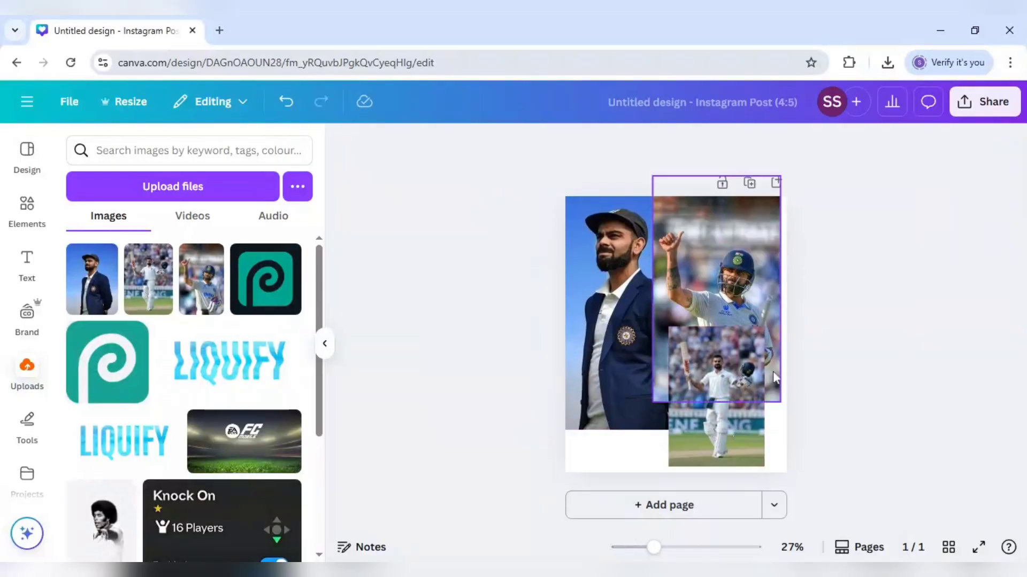
{"action": "left_click_drag", "start_coordinate": [782, 405], "coordinate": [804, 410]}
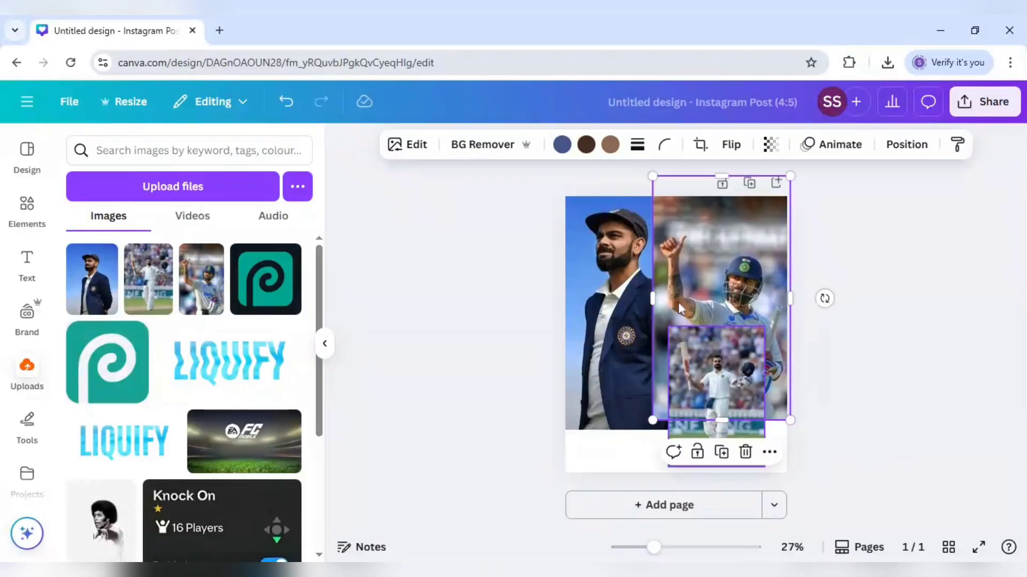
{"action": "left_click", "coordinate": [638, 278]}
{"action": "left_click_drag", "start_coordinate": [730, 439], "coordinate": [749, 457]}
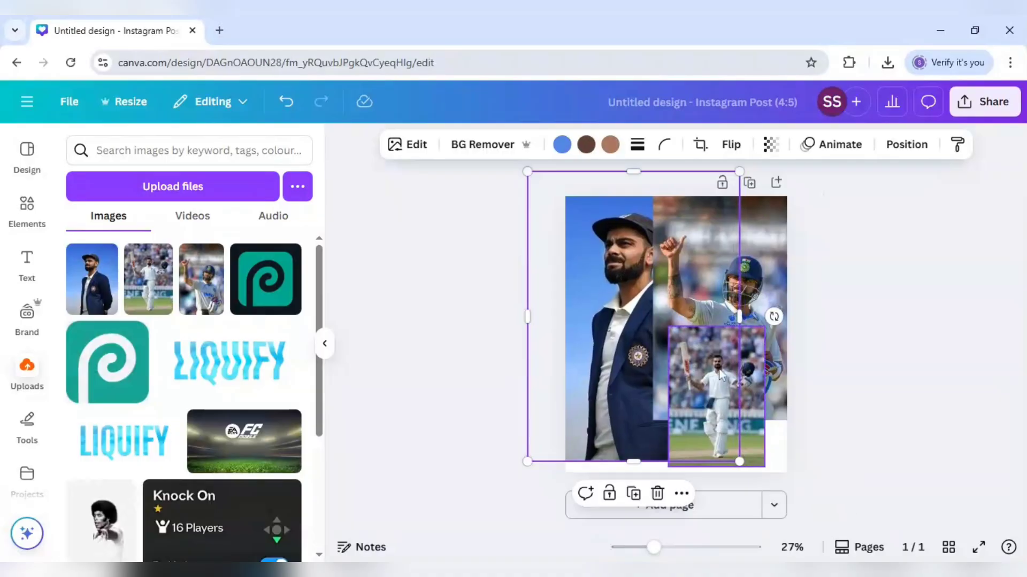
{"action": "left_click", "coordinate": [870, 394]}
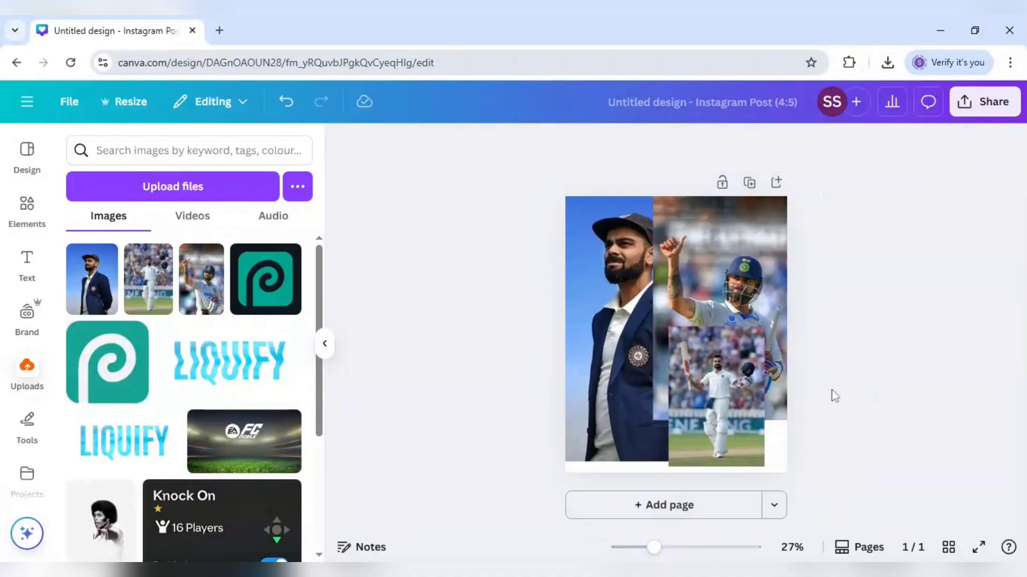
Remove the backgrounds from the small batsman photo, the helmeted player's photo and the blazer portrait.
{"action": "left_click", "coordinate": [749, 412]}
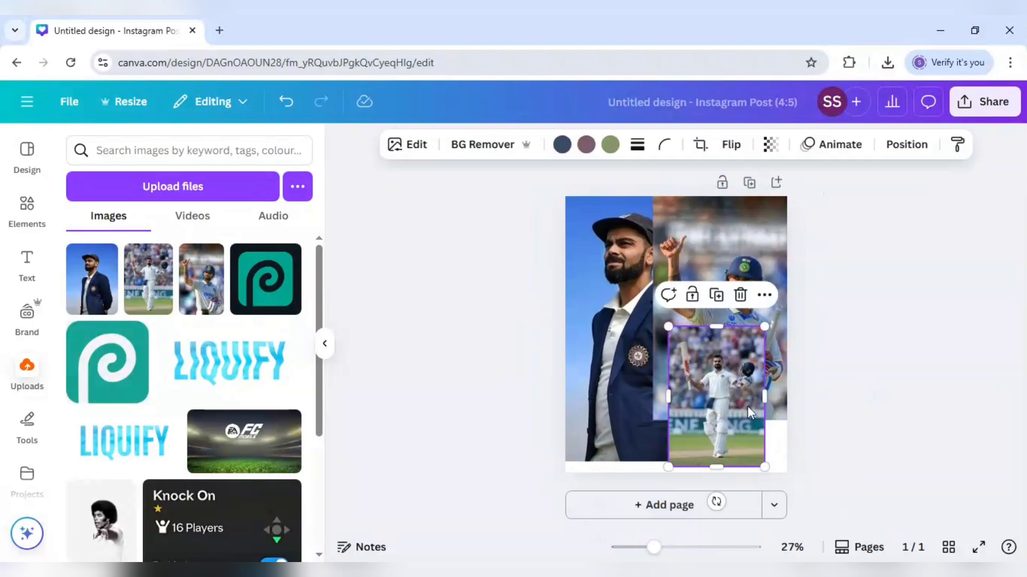
{"action": "left_click", "coordinate": [482, 154]}
{"action": "left_click", "coordinate": [759, 245]}
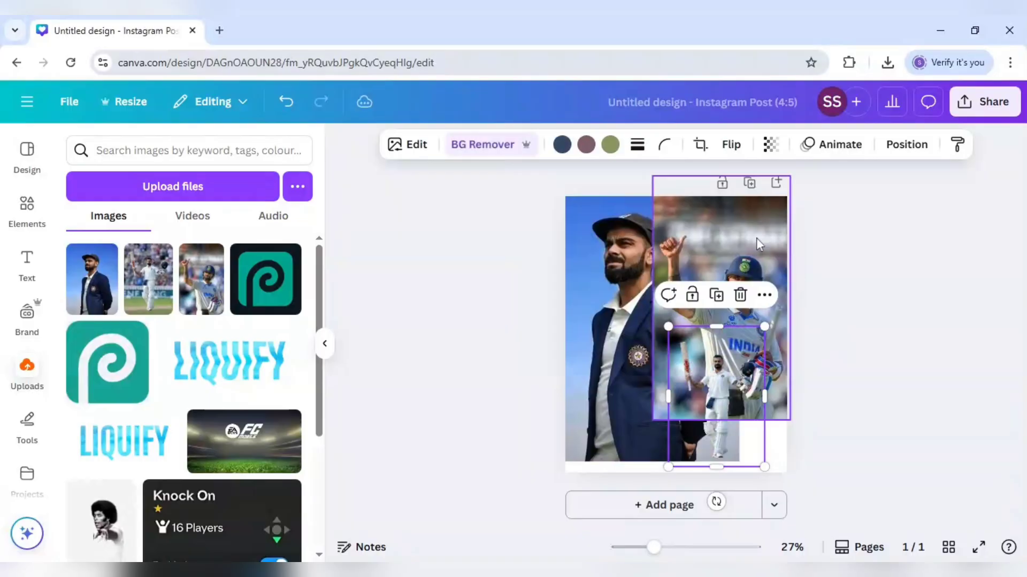
{"action": "left_click", "coordinate": [476, 146]}
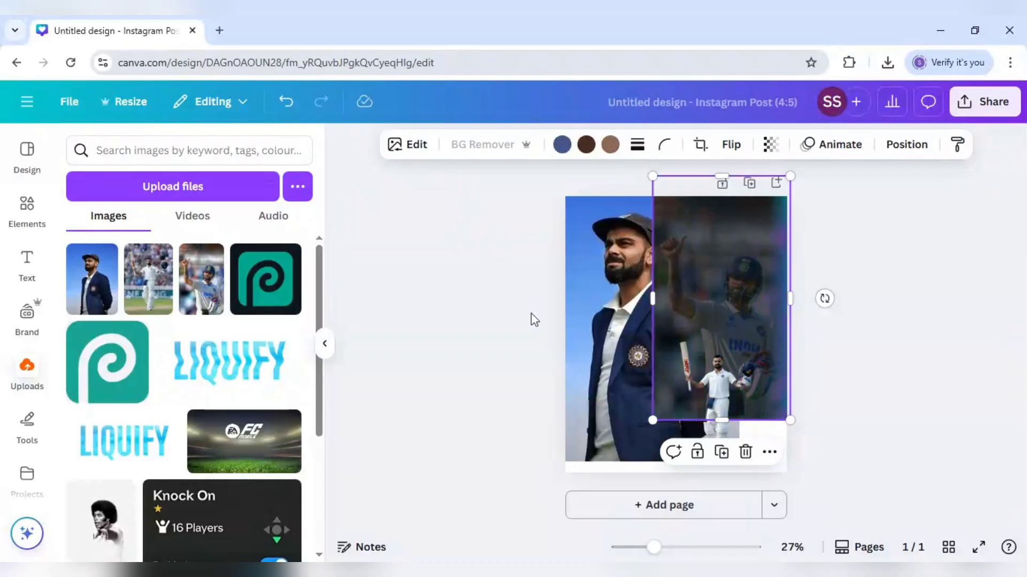
{"action": "left_click", "coordinate": [574, 299]}
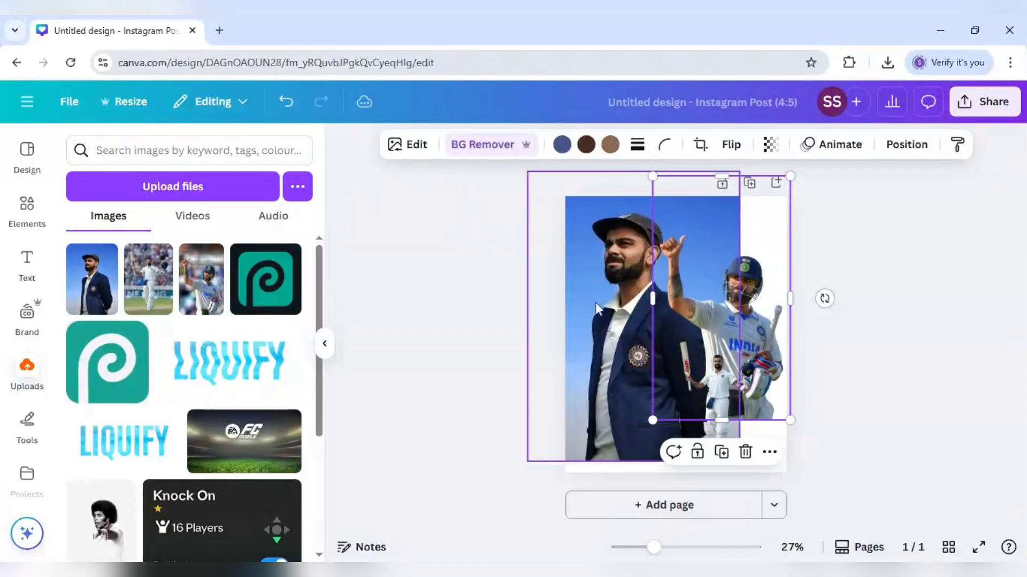
{"action": "left_click", "coordinate": [481, 152]}
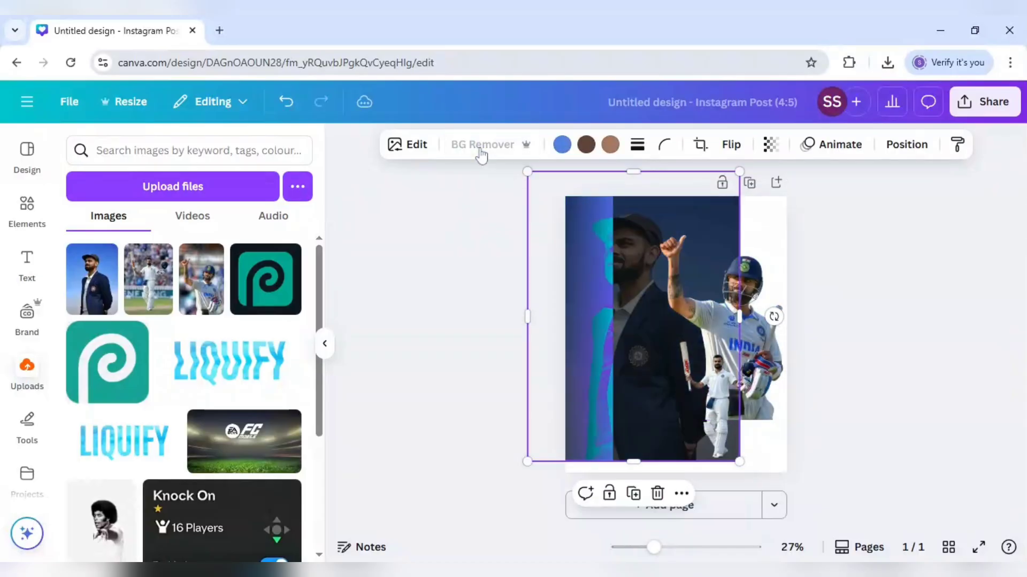
{"action": "left_click", "coordinate": [464, 277]}
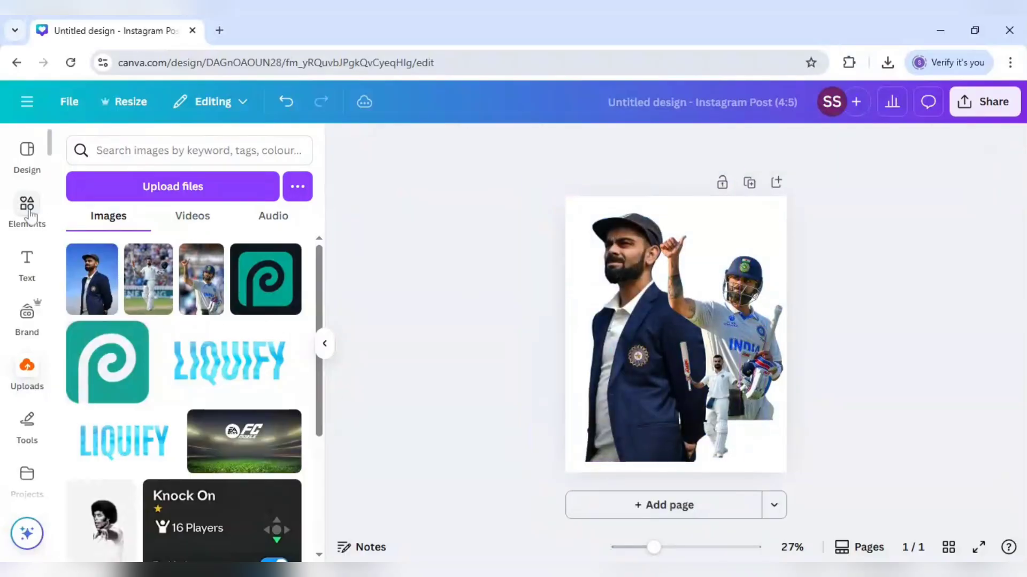
Search the elements library for "stadium" and add the daylight stadium photo with blue sky and green pitch.
{"action": "left_click", "coordinate": [29, 210]}
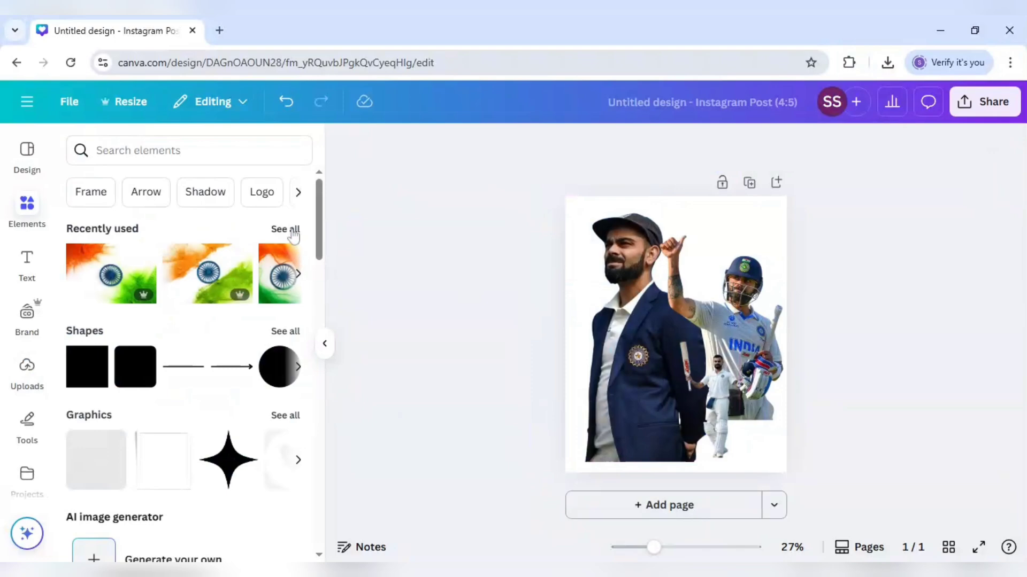
{"action": "left_click", "coordinate": [160, 151]}
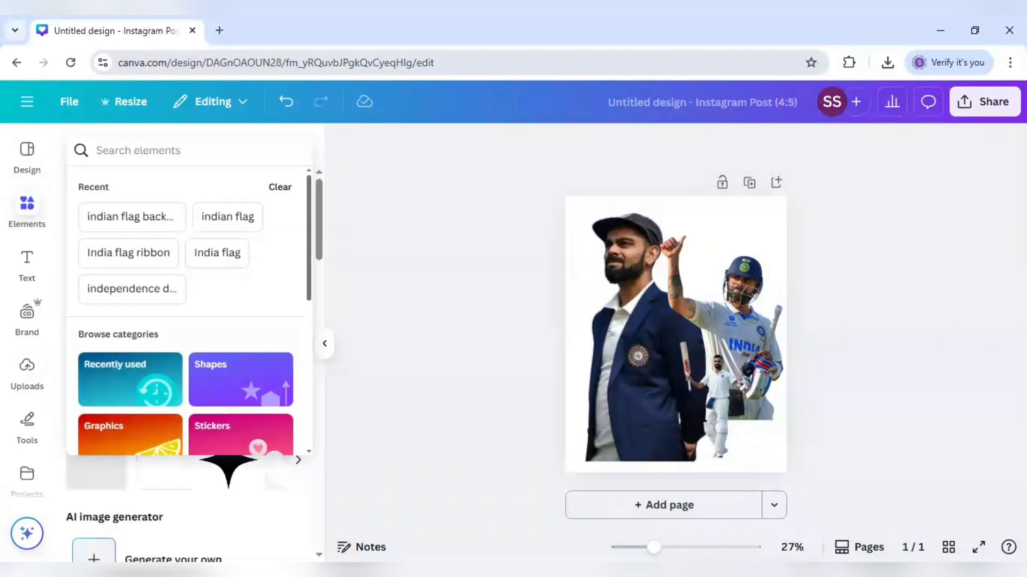
{"action": "type", "text": "stadi"}
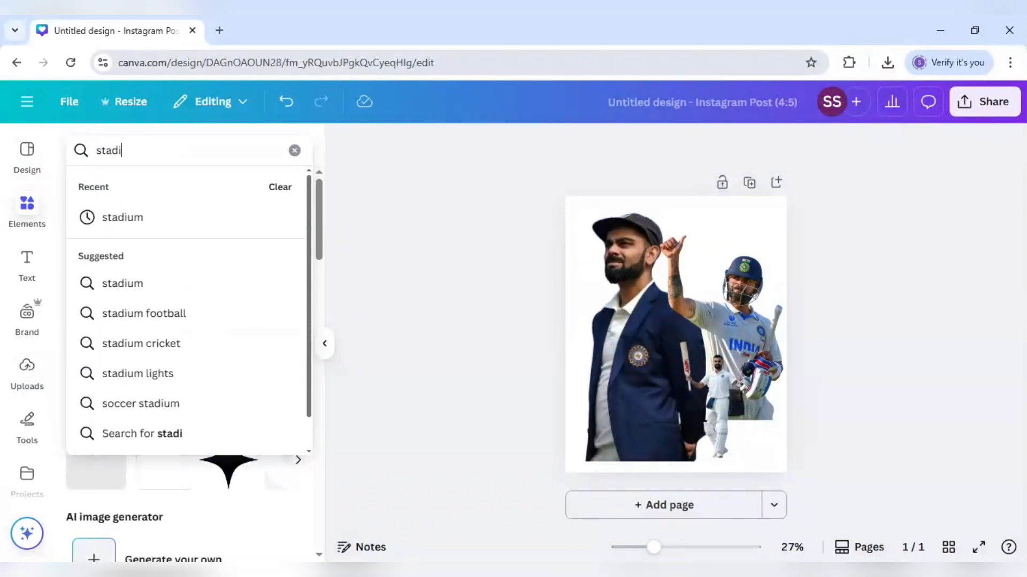
{"action": "type", "text": "um"}
{"action": "key", "text": "Return"}
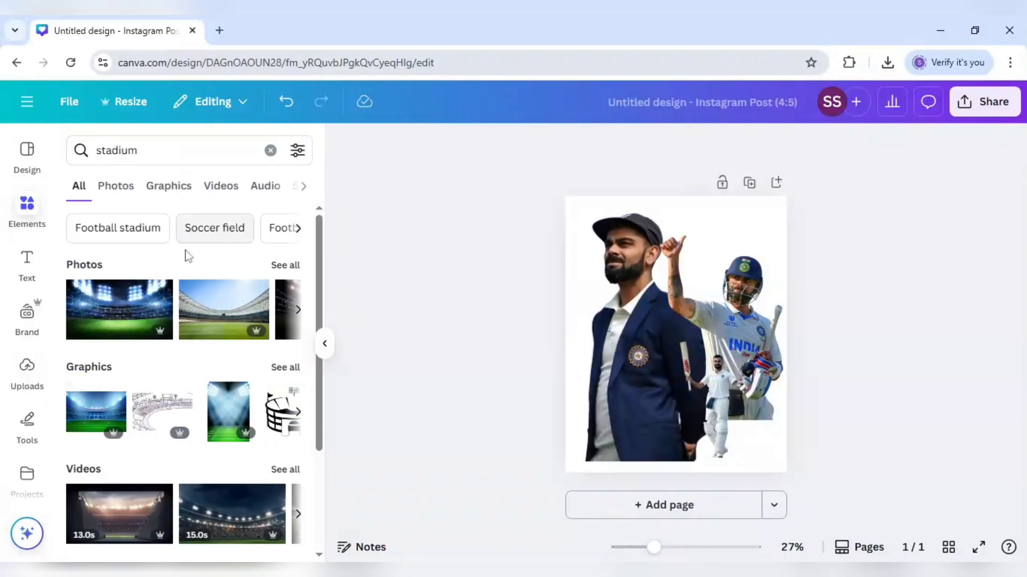
{"action": "left_click", "coordinate": [214, 320]}
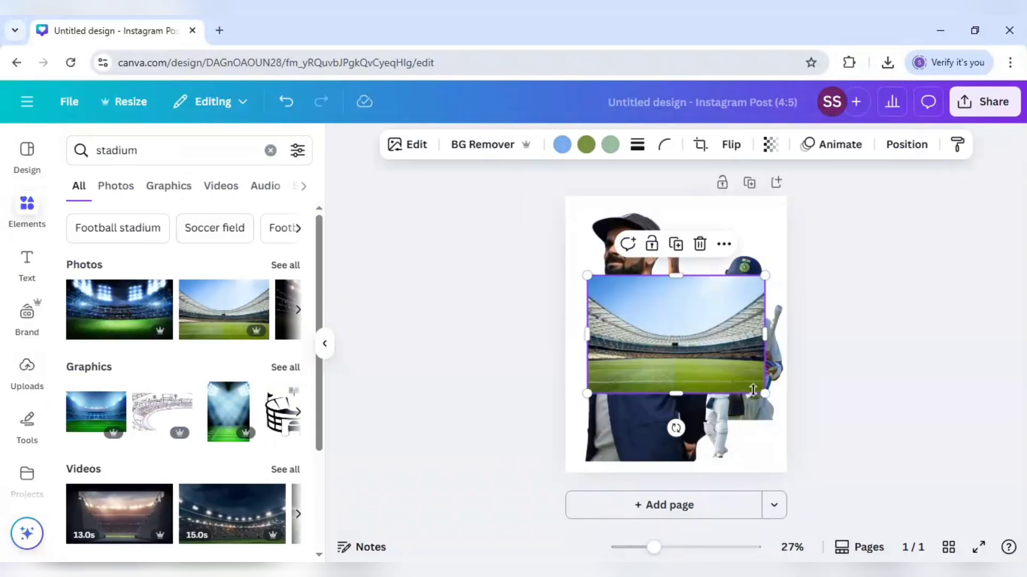
Enlarge the stadium photo beyond the page's width and move it down over the lower half of the page.
{"action": "left_click_drag", "start_coordinate": [769, 395], "coordinate": [789, 410]}
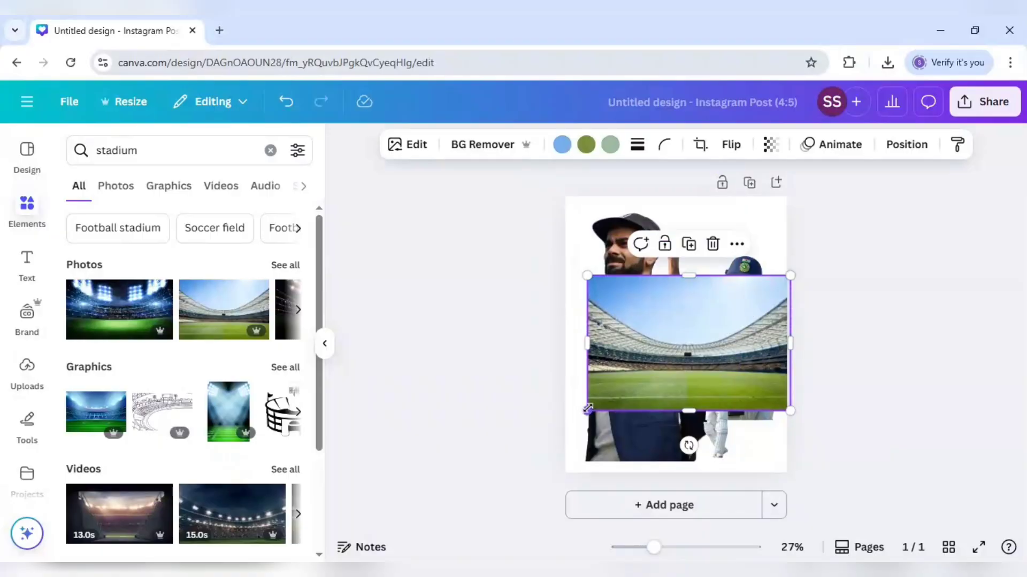
{"action": "left_click_drag", "start_coordinate": [587, 410], "coordinate": [555, 430]}
{"action": "left_click_drag", "start_coordinate": [663, 398], "coordinate": [672, 449]}
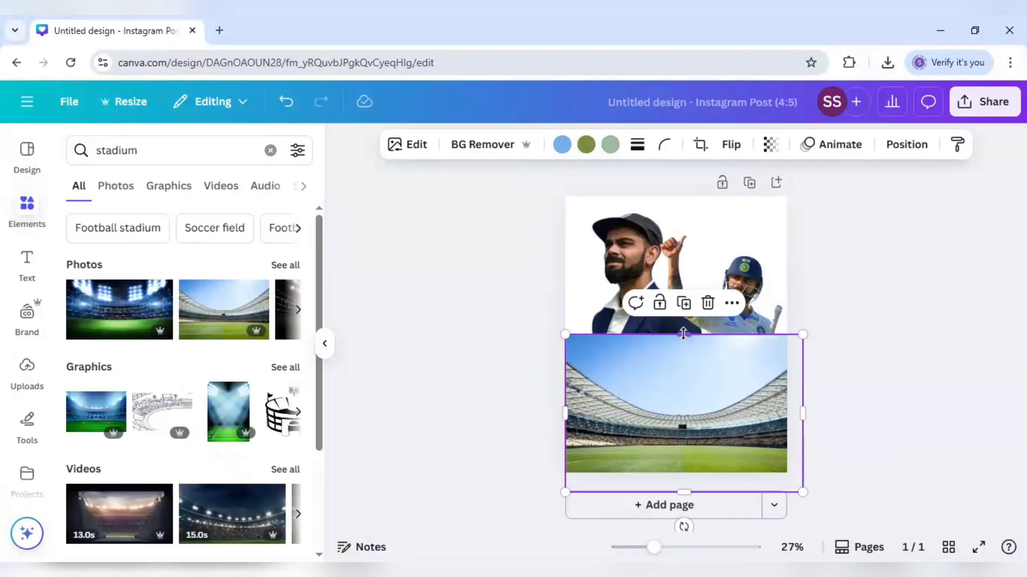
Crop the stadium photo down to its grass strip, enlarge it beyond the page's width and place it along the page's bottom edge.
{"action": "left_click_drag", "start_coordinate": [684, 336], "coordinate": [689, 462]}
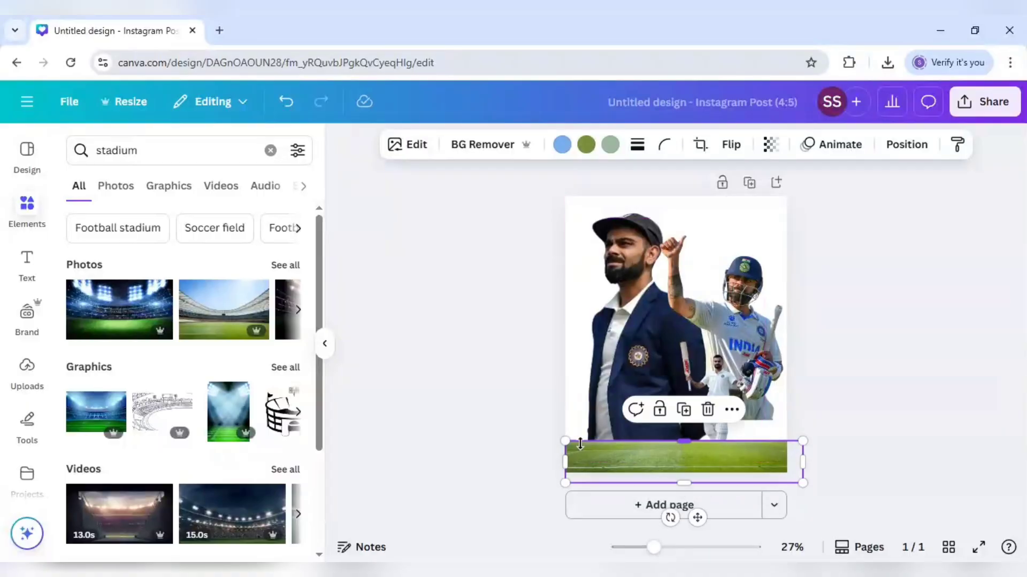
{"action": "left_click_drag", "start_coordinate": [567, 442], "coordinate": [519, 417]}
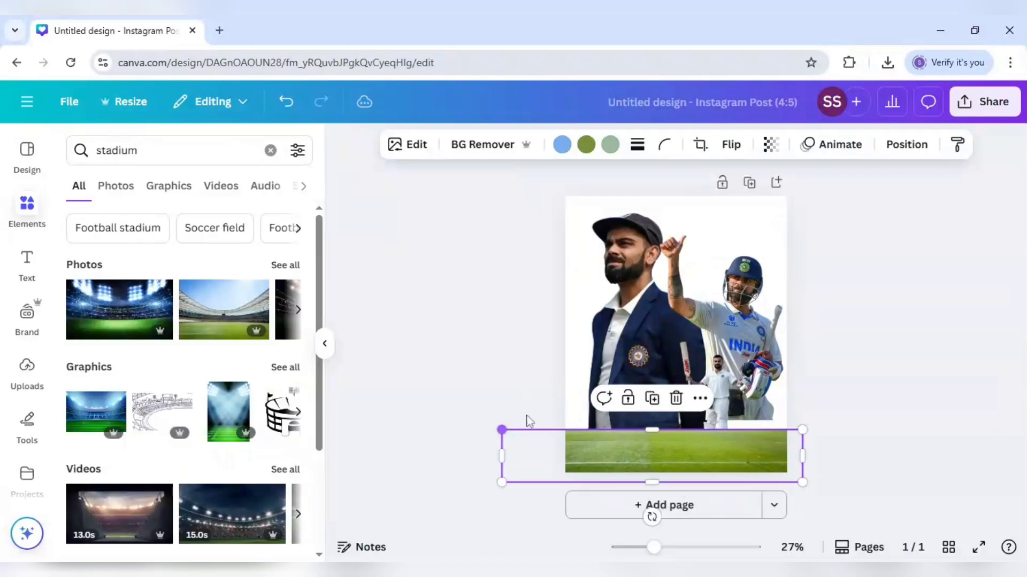
{"action": "left_click_drag", "start_coordinate": [718, 456], "coordinate": [730, 468]}
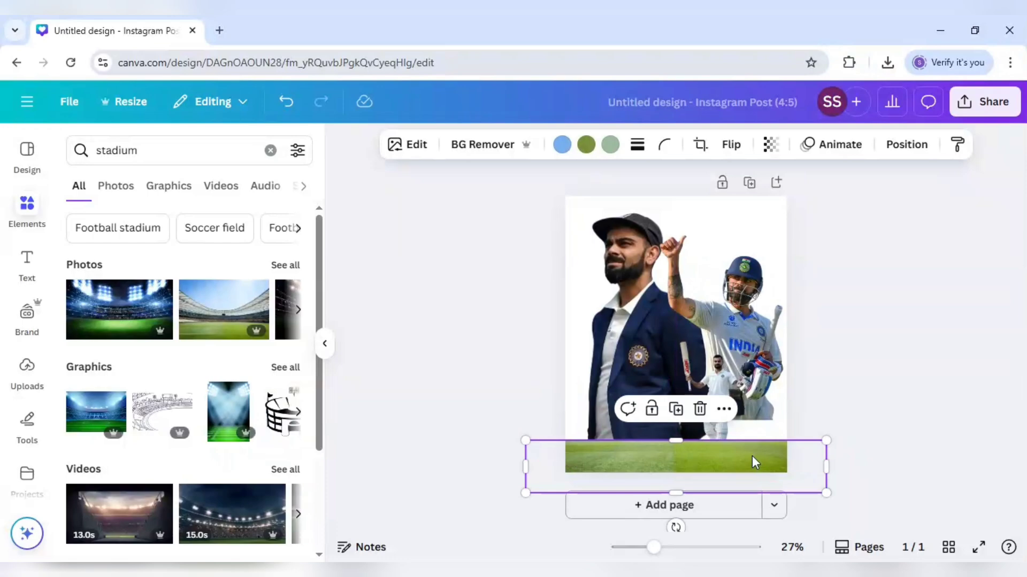
Send the grass strip one layer backward, behind the small batsman.
{"action": "right_click", "coordinate": [754, 462]}
{"action": "mouse_move", "coordinate": [802, 278]}
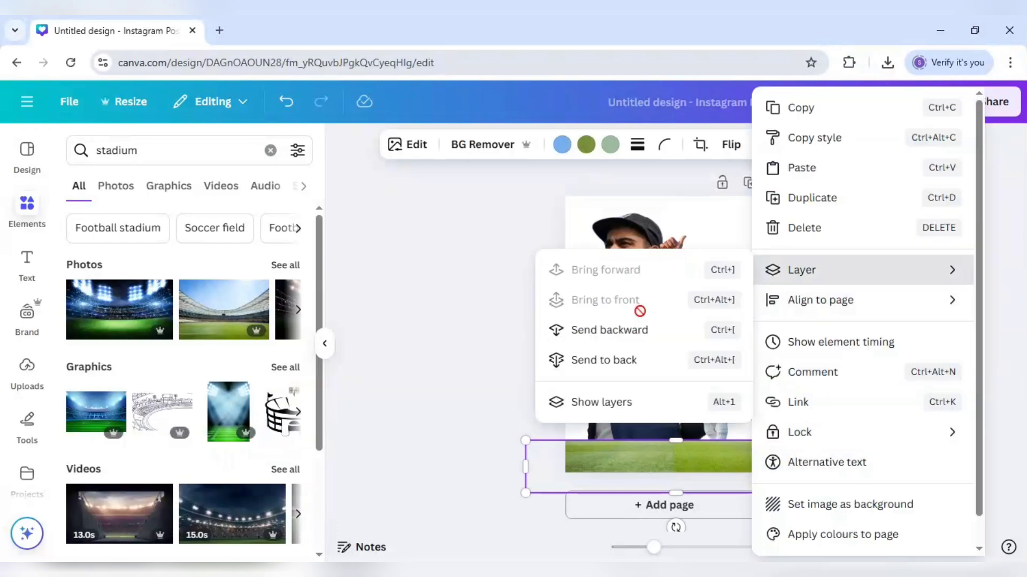
{"action": "left_click", "coordinate": [599, 330]}
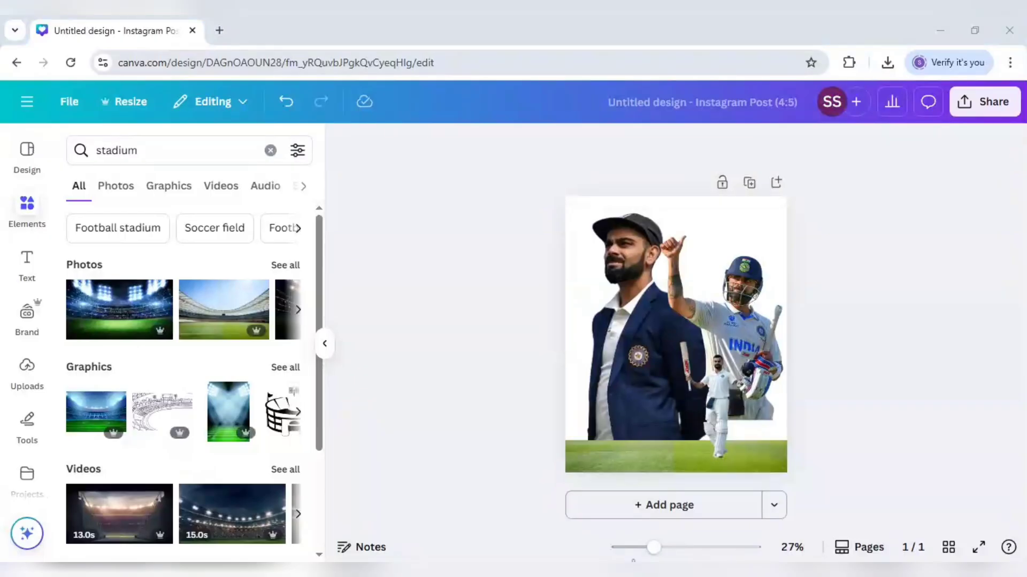
{"action": "scroll", "coordinate": [676, 553], "scroll_direction": "up", "scroll_amount": 3}
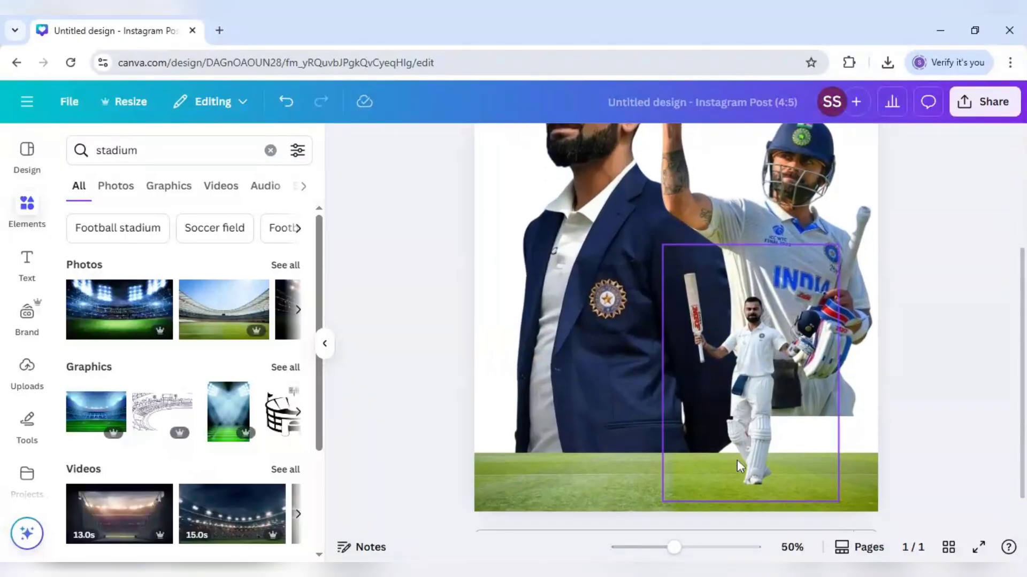
Search the elements library for "right gradient shadow" and add a black gradient graphic that fades out to the left.
{"action": "left_click", "coordinate": [39, 214]}
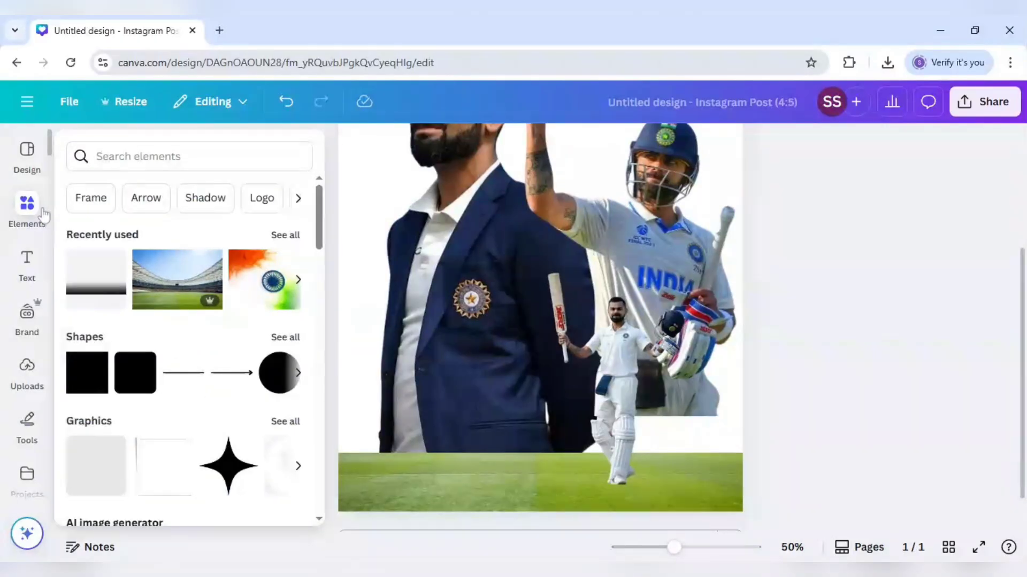
{"action": "left_click", "coordinate": [161, 157]}
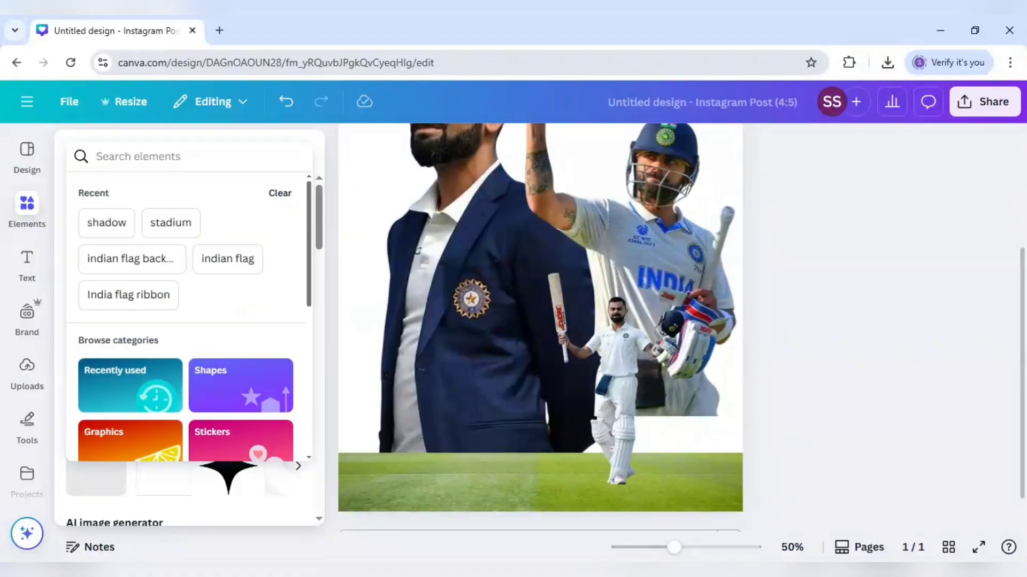
{"action": "type", "text": "right "}
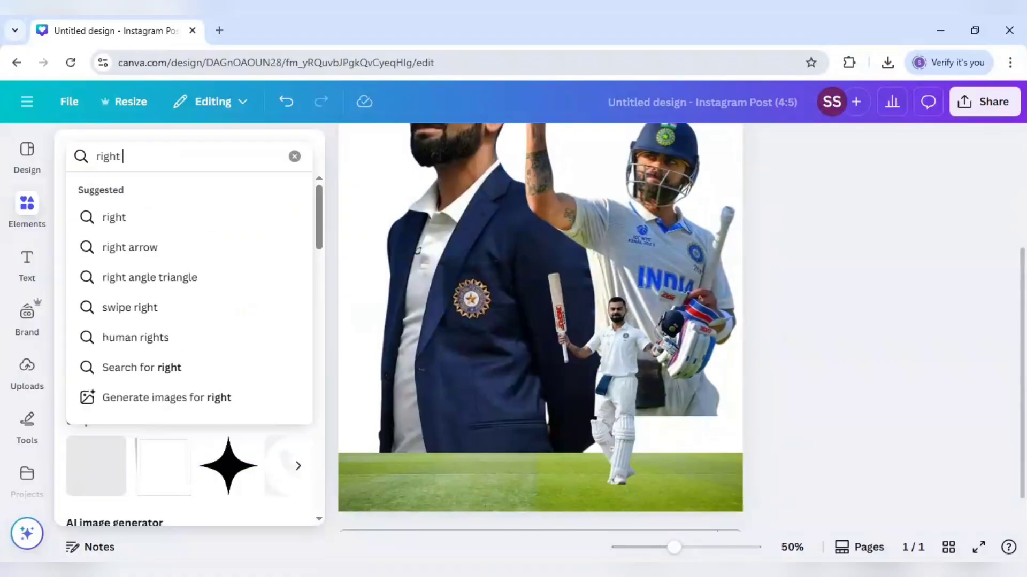
{"action": "type", "text": "gradient sh"}
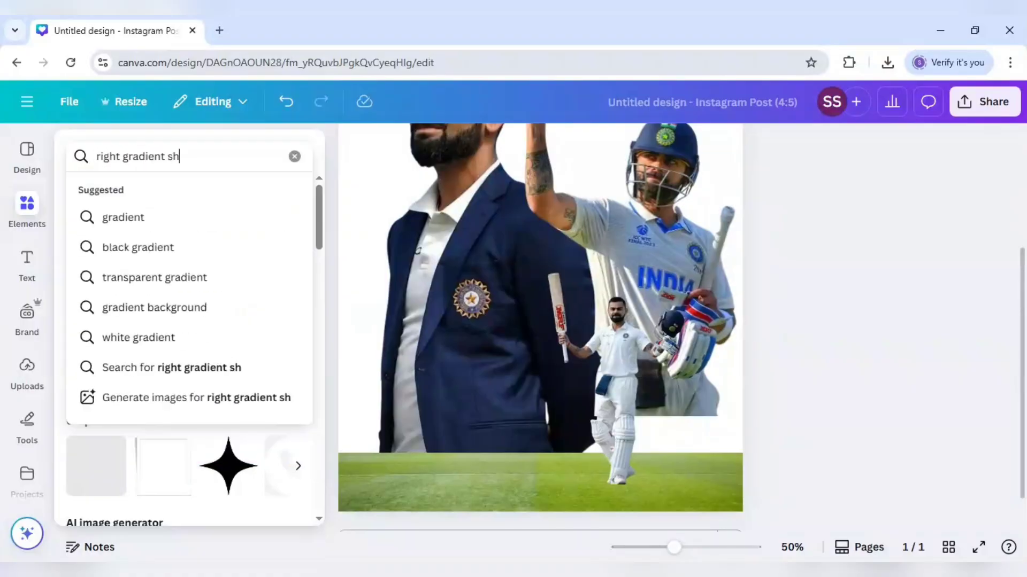
{"action": "type", "text": "adow"}
{"action": "key", "text": "Return"}
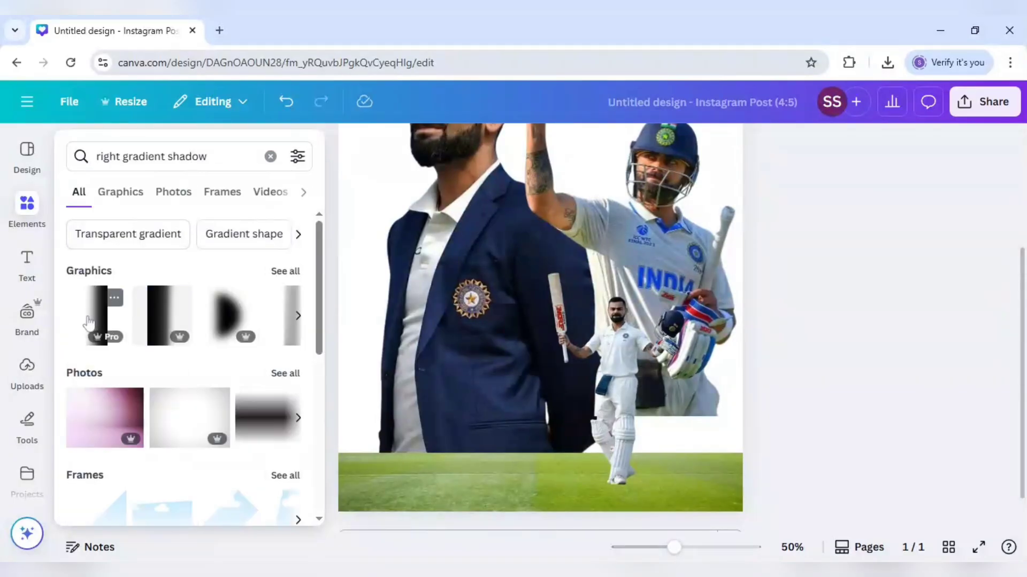
{"action": "left_click", "coordinate": [191, 335]}
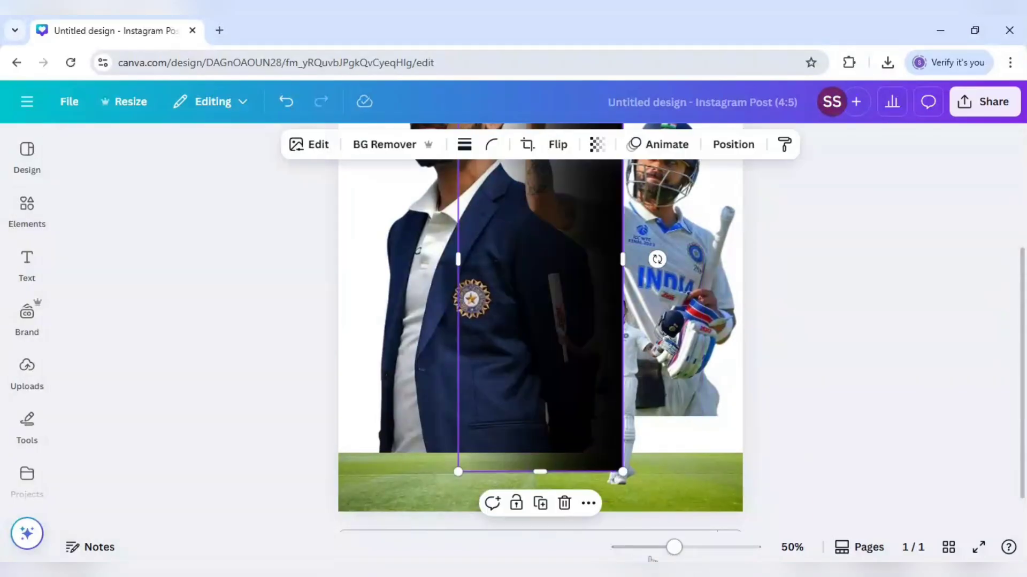
Rotate the black gradient 90° so its dark edge faces down, and place it over the players' lower bodies just above the grass.
{"action": "left_click_drag", "start_coordinate": [674, 547], "coordinate": [646, 549]}
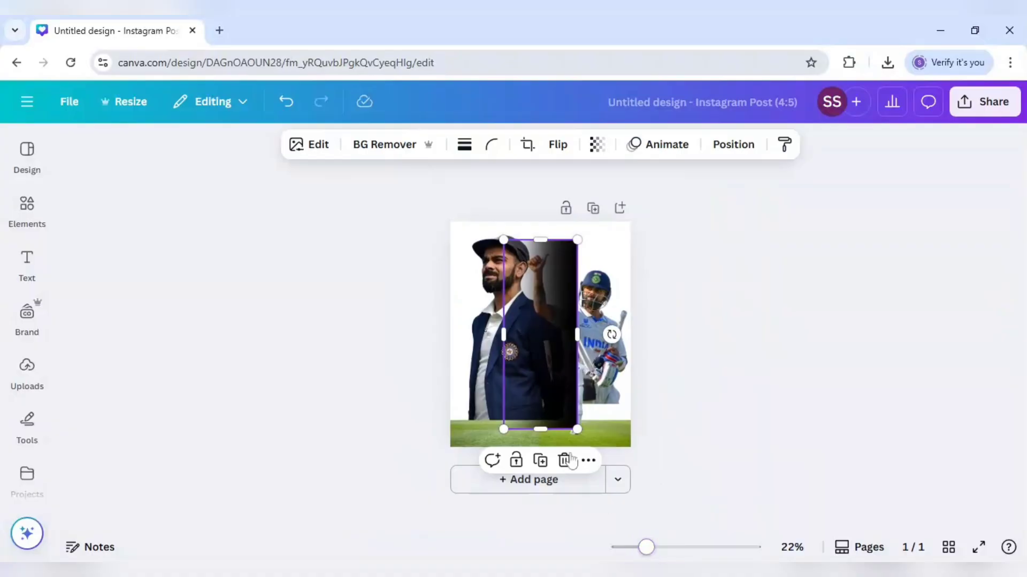
{"action": "left_click_drag", "start_coordinate": [540, 463], "coordinate": [410, 335]}
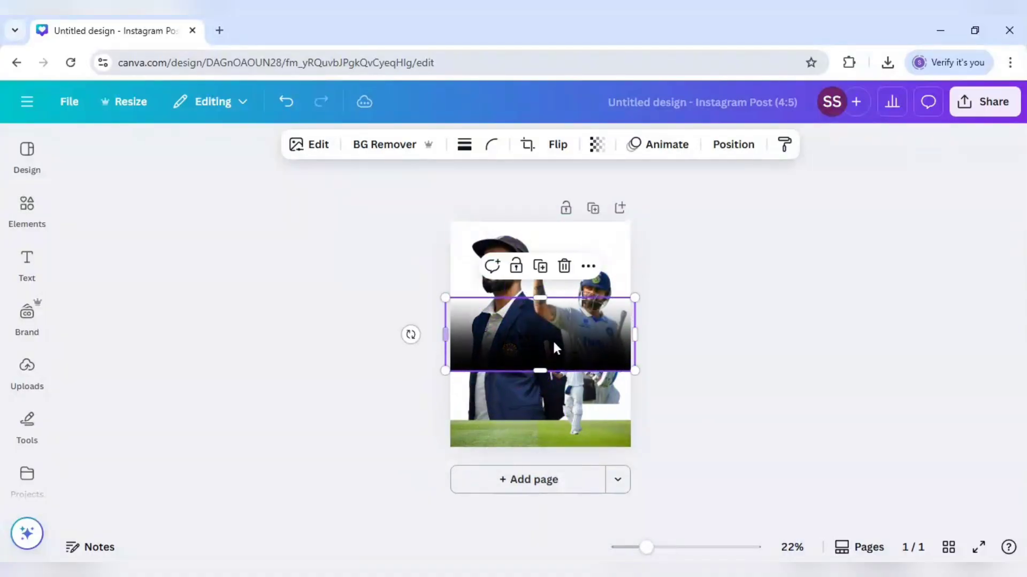
{"action": "left_click_drag", "start_coordinate": [549, 360], "coordinate": [553, 398]}
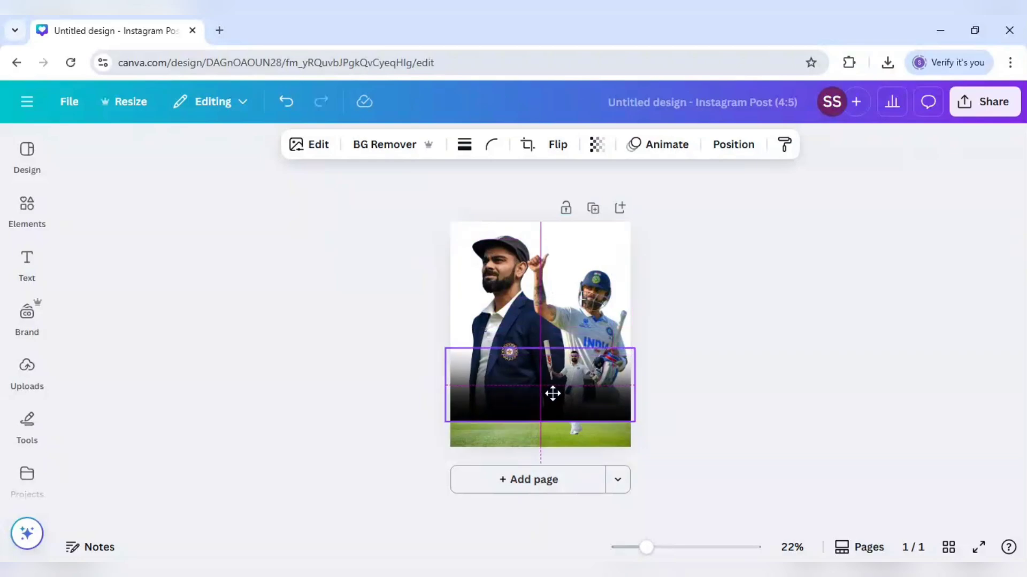
{"action": "left_click_drag", "start_coordinate": [554, 396], "coordinate": [554, 399]}
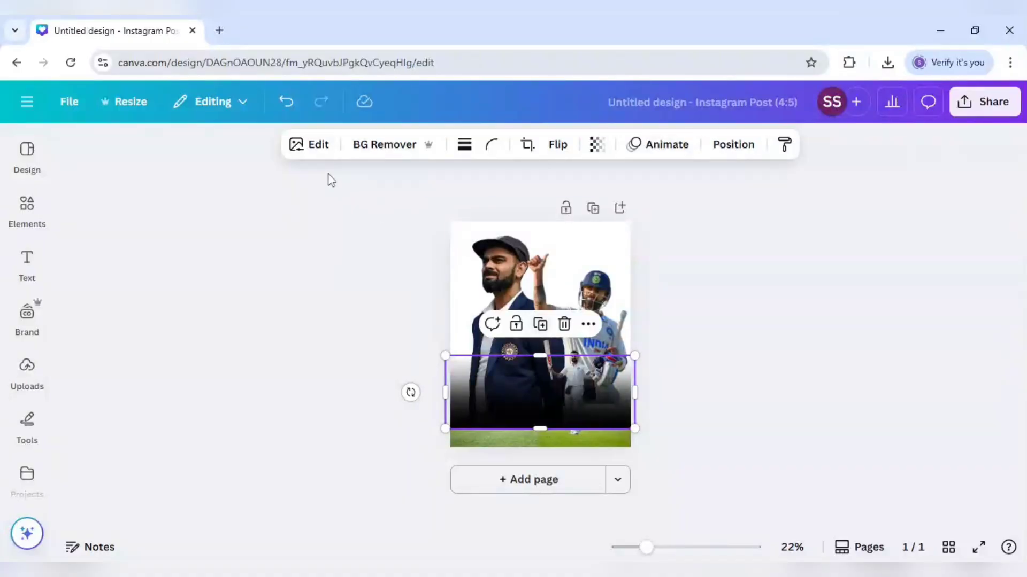
Apply a custom Duotone effect to the gradient with both highlights and shadows set to #FFFFFF.
{"action": "left_click", "coordinate": [316, 150]}
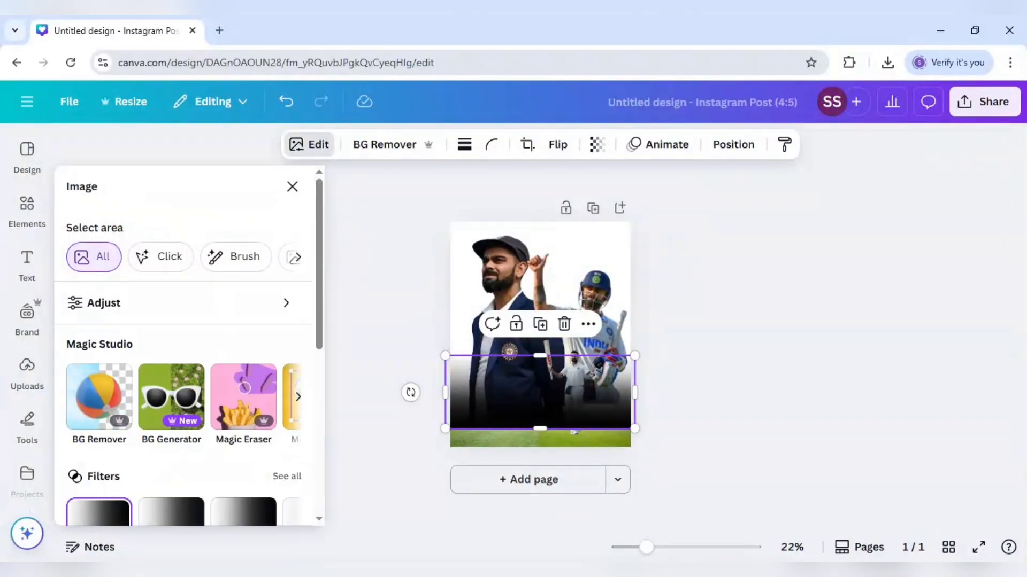
{"action": "scroll", "coordinate": [130, 412], "scroll_direction": "down", "scroll_amount": 4}
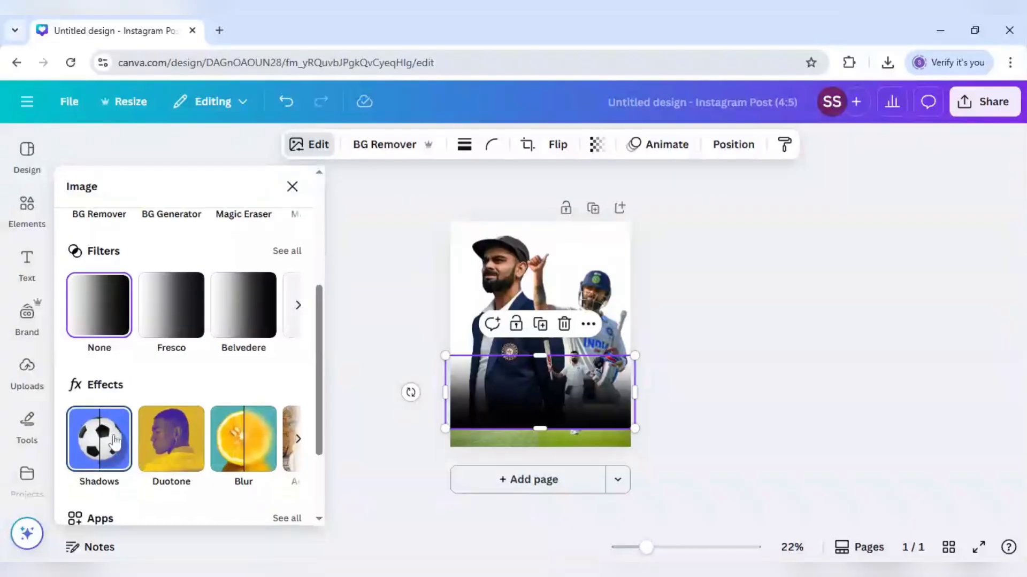
{"action": "scroll", "coordinate": [163, 452], "scroll_direction": "up", "scroll_amount": 4}
{"action": "scroll", "coordinate": [163, 451], "scroll_direction": "down", "scroll_amount": 4}
{"action": "left_click", "coordinate": [155, 422]}
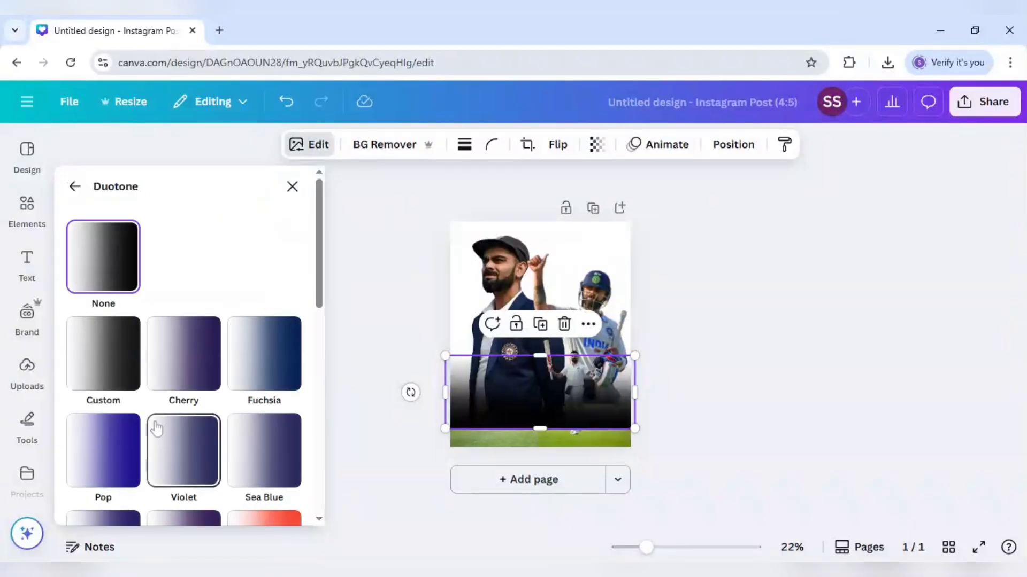
{"action": "left_click", "coordinate": [104, 377]}
{"action": "left_click", "coordinate": [289, 431]}
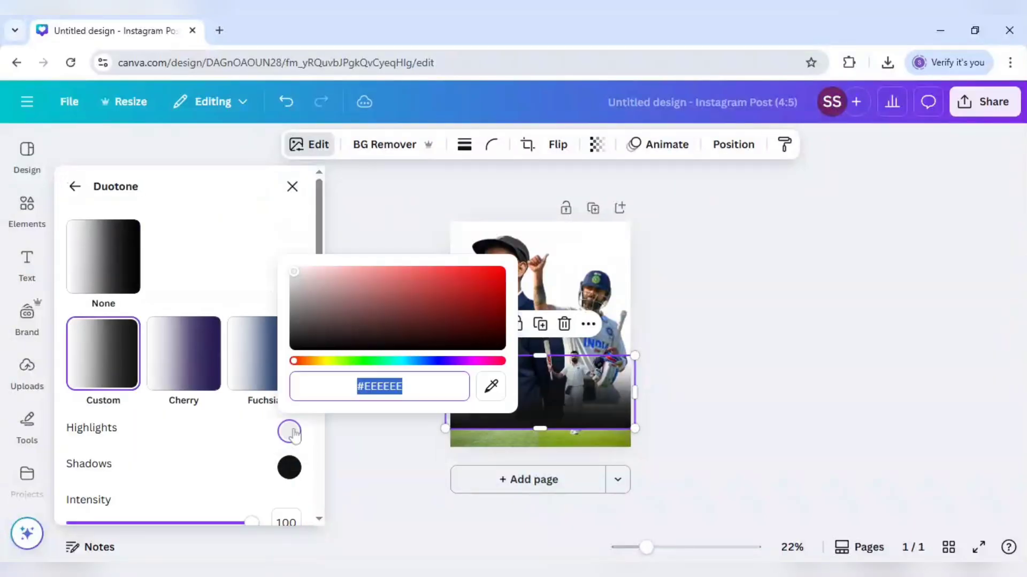
{"action": "left_click_drag", "start_coordinate": [305, 327], "coordinate": [279, 250]}
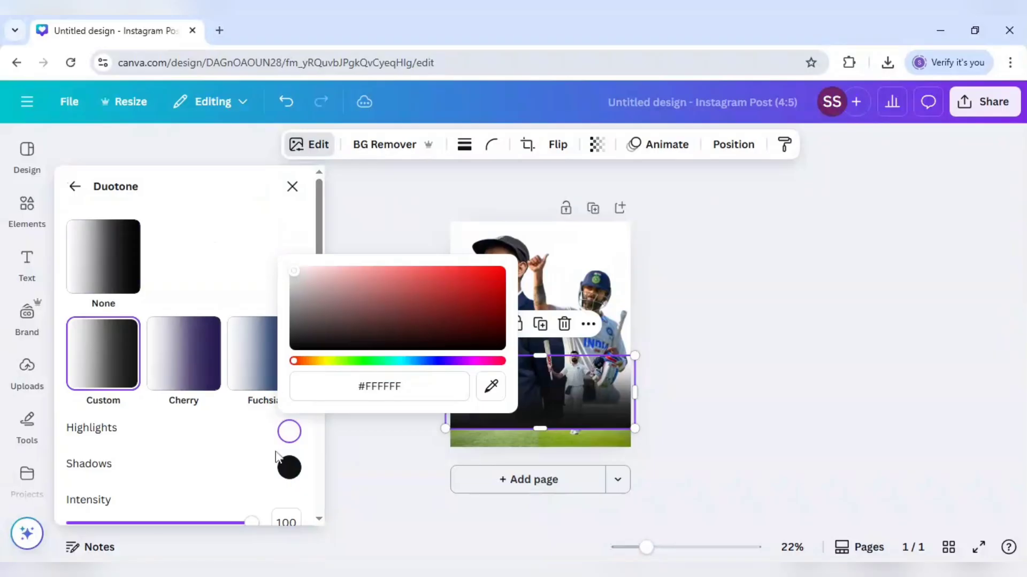
{"action": "left_click", "coordinate": [286, 464]}
{"action": "left_click_drag", "start_coordinate": [295, 385], "coordinate": [279, 262]}
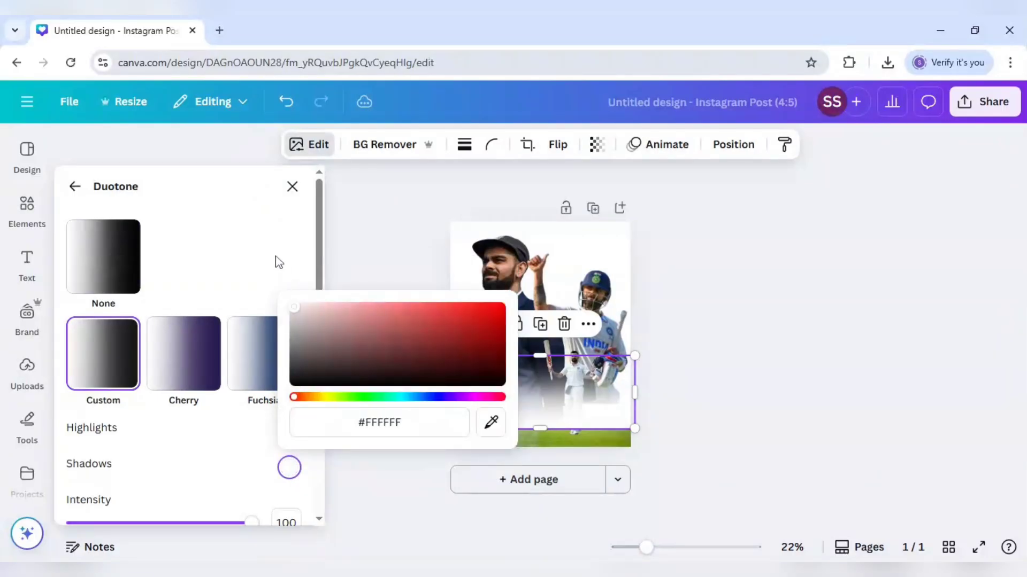
{"action": "key", "text": "Escape"}
{"action": "key", "text": "Escape"}
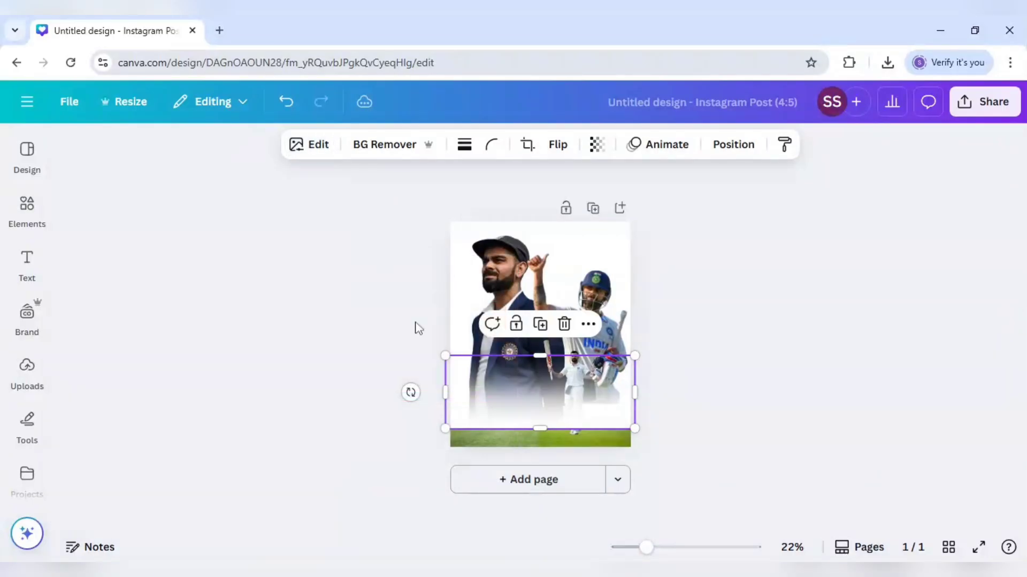
Duplicate the white gradient twice, stack each copy slightly higher than the previous one, and group all three.
{"action": "left_click", "coordinate": [544, 333]}
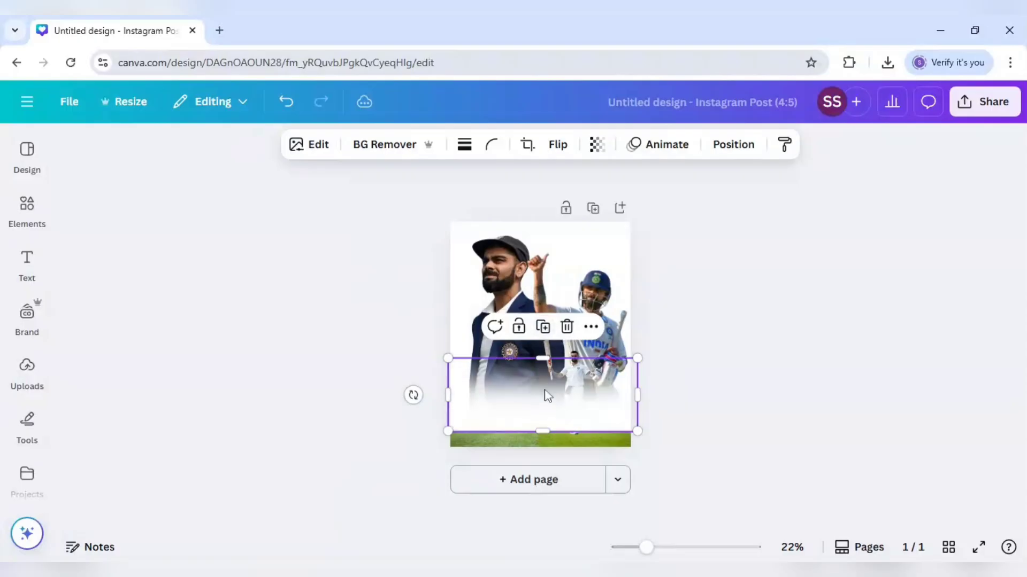
{"action": "mouse_move", "coordinate": [544, 394]}
{"action": "left_mouse_down"}
{"action": "mouse_move", "coordinate": [544, 382]}
{"action": "mouse_move", "coordinate": [552, 386]}
{"action": "left_mouse_up"}
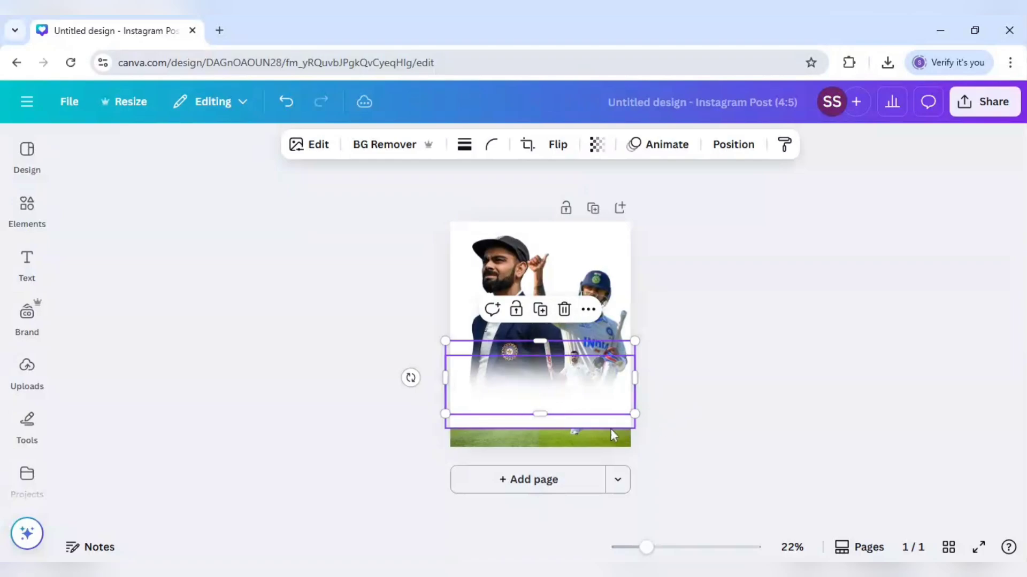
{"action": "key", "text": "ctrl+z"}
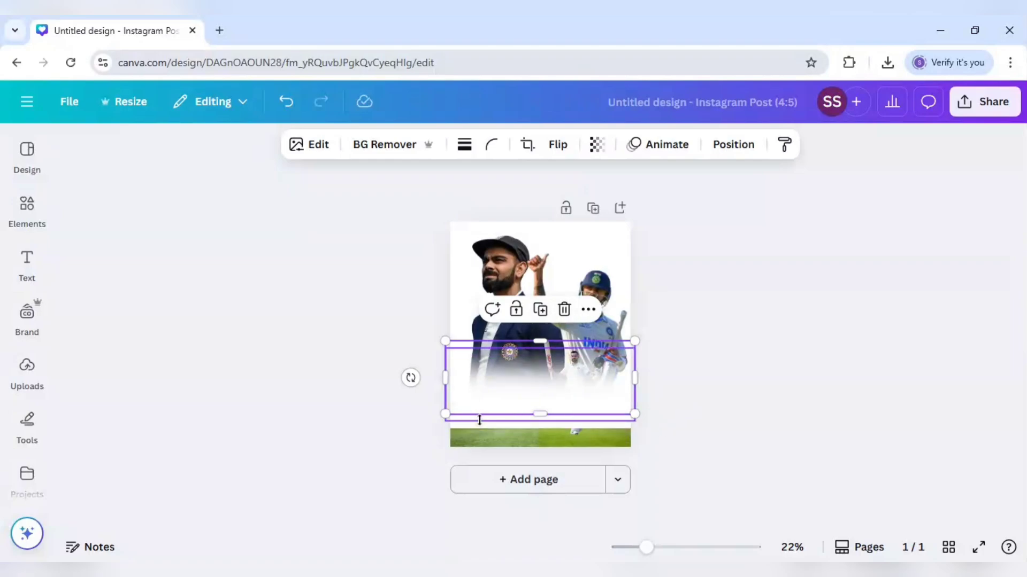
{"action": "left_click", "coordinate": [483, 410]}
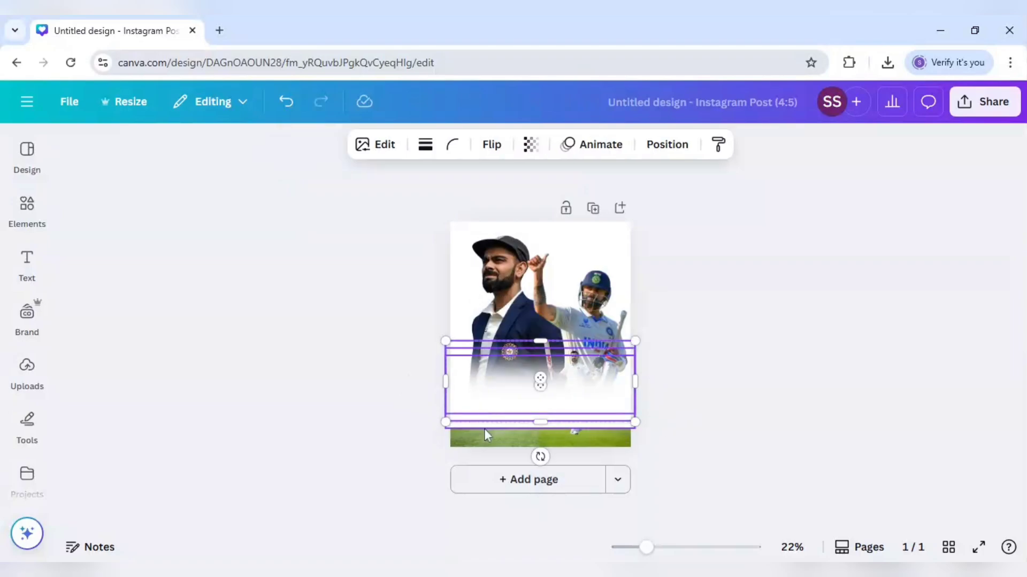
{"action": "left_click", "coordinate": [483, 428], "text": "shift"}
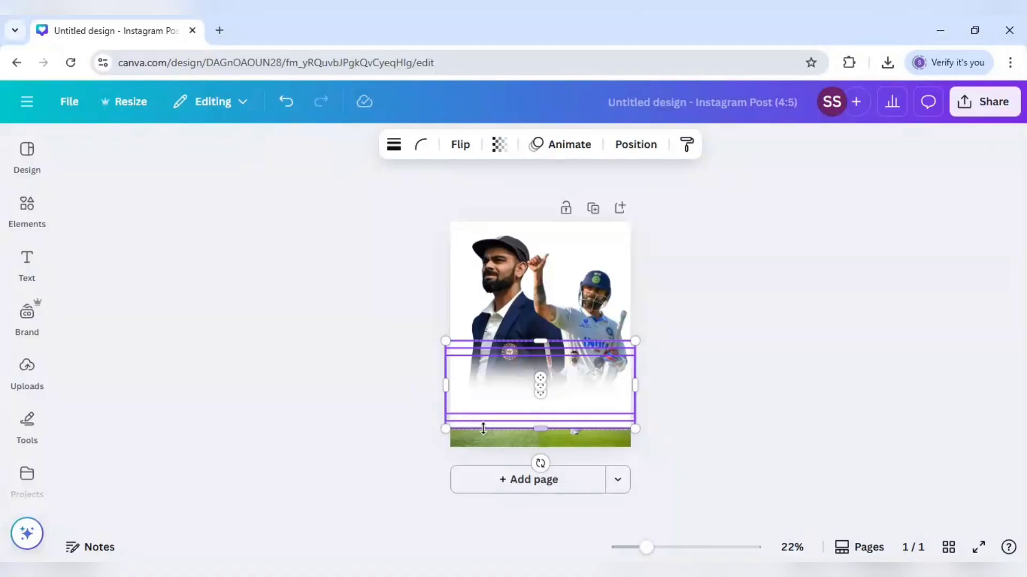
{"action": "left_click", "coordinate": [493, 310]}
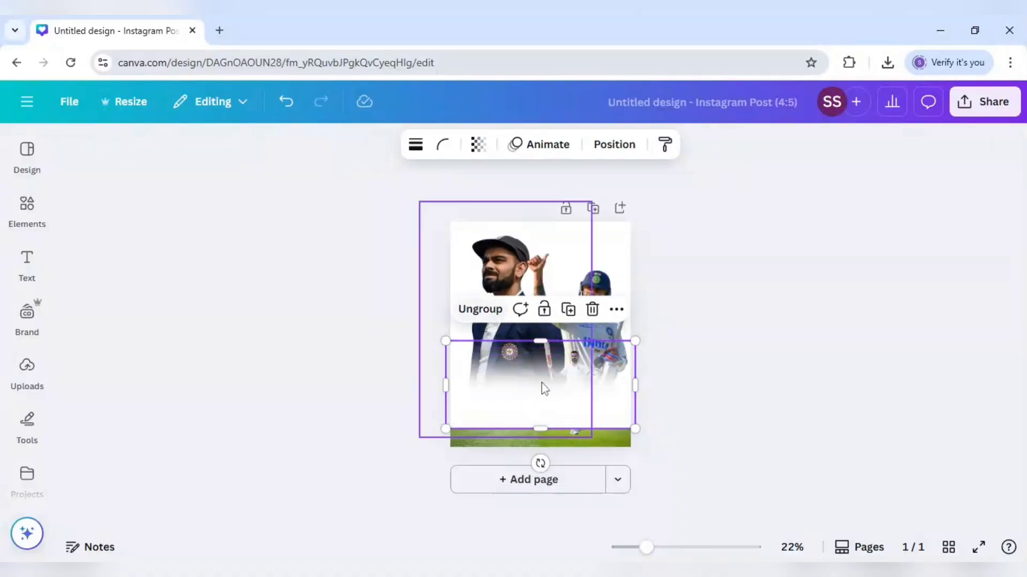
Send the white gradient group one layer backward, behind the small batsman.
{"action": "right_click", "coordinate": [537, 384]}
{"action": "mouse_move", "coordinate": [592, 284]}
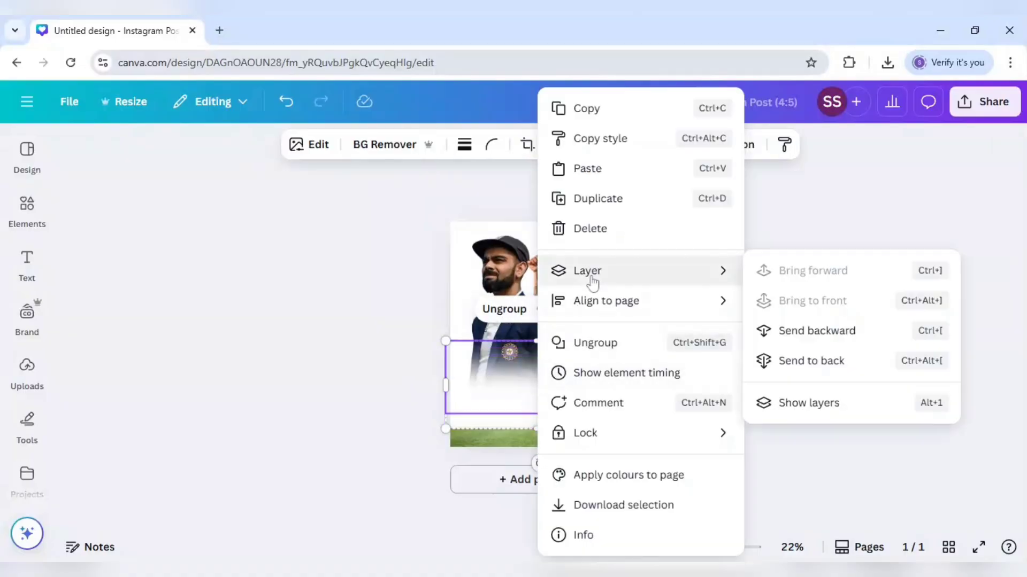
{"action": "left_click", "coordinate": [805, 330]}
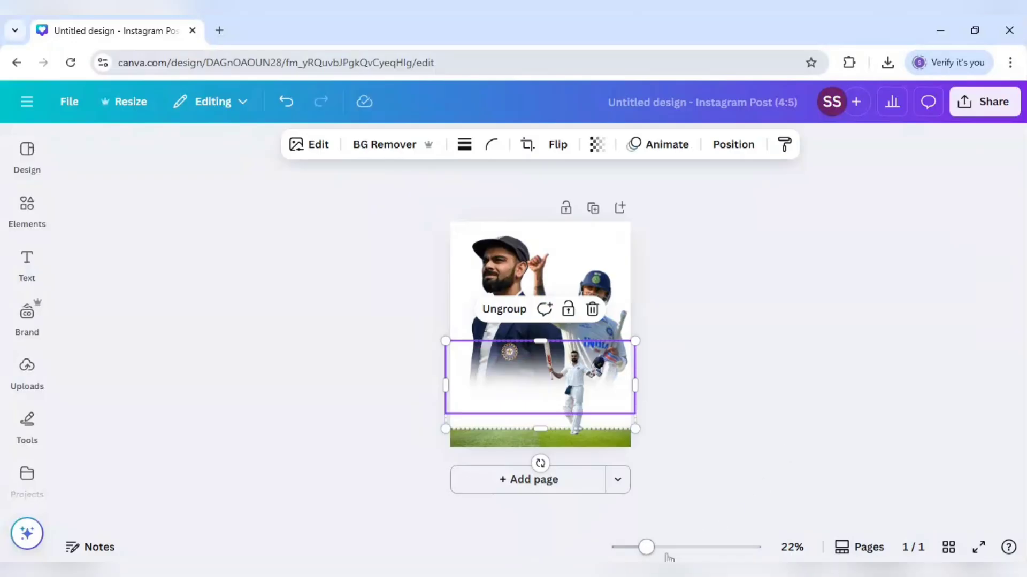
{"action": "left_click_drag", "start_coordinate": [646, 547], "coordinate": [654, 548]}
{"action": "left_click", "coordinate": [722, 457]}
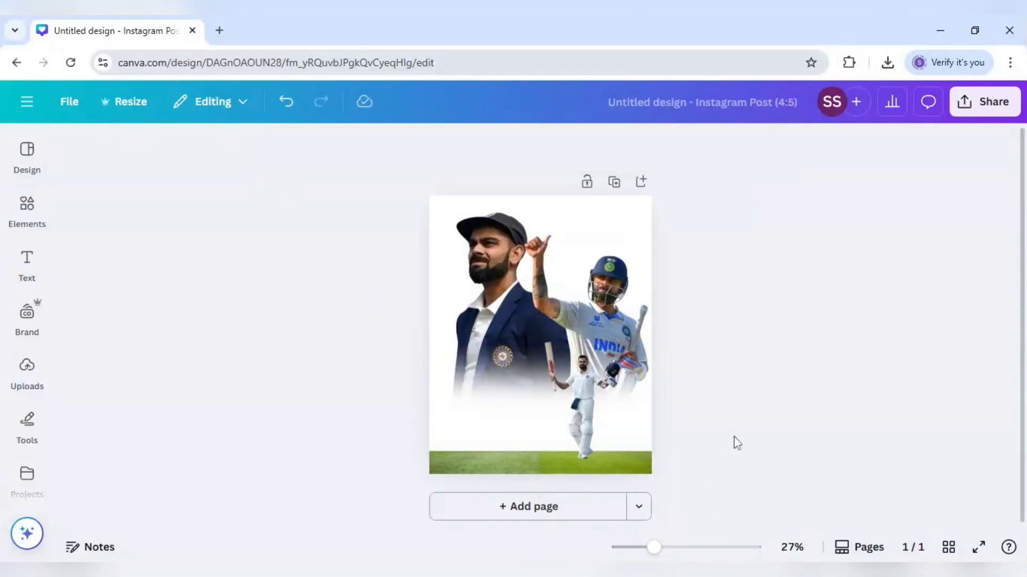
Enlarge the small batsman slightly and move him down so his feet stand on the grass strip.
{"action": "left_click", "coordinate": [570, 390]}
{"action": "left_click_drag", "start_coordinate": [537, 328], "coordinate": [526, 316]}
{"action": "left_click_drag", "start_coordinate": [611, 375], "coordinate": [609, 373]}
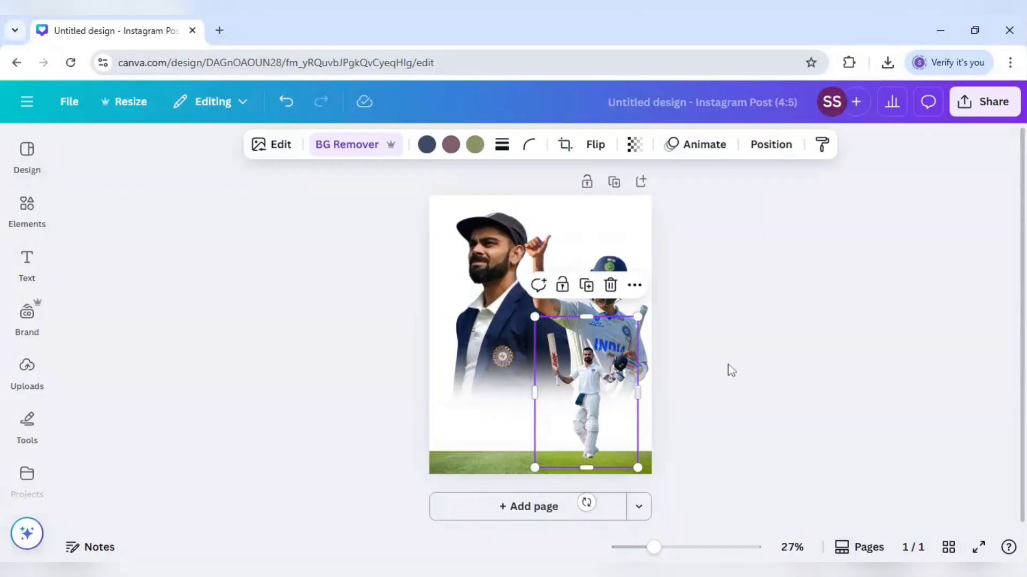
{"action": "left_click", "coordinate": [731, 369]}
{"action": "left_click", "coordinate": [609, 408]}
{"action": "left_click_drag", "start_coordinate": [535, 320], "coordinate": [526, 304]}
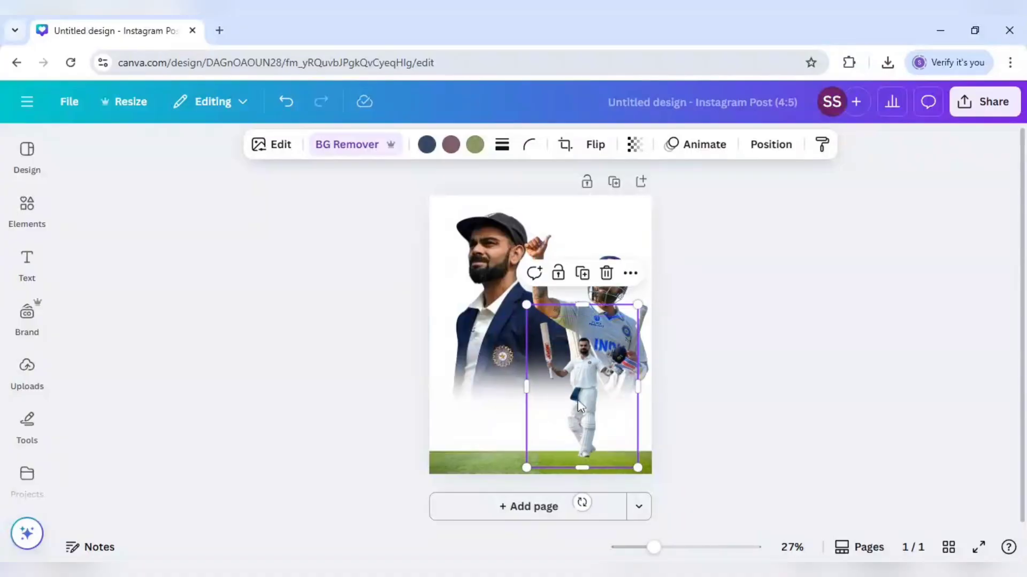
{"action": "left_click_drag", "start_coordinate": [570, 395], "coordinate": [571, 404]}
{"action": "left_click", "coordinate": [694, 409]}
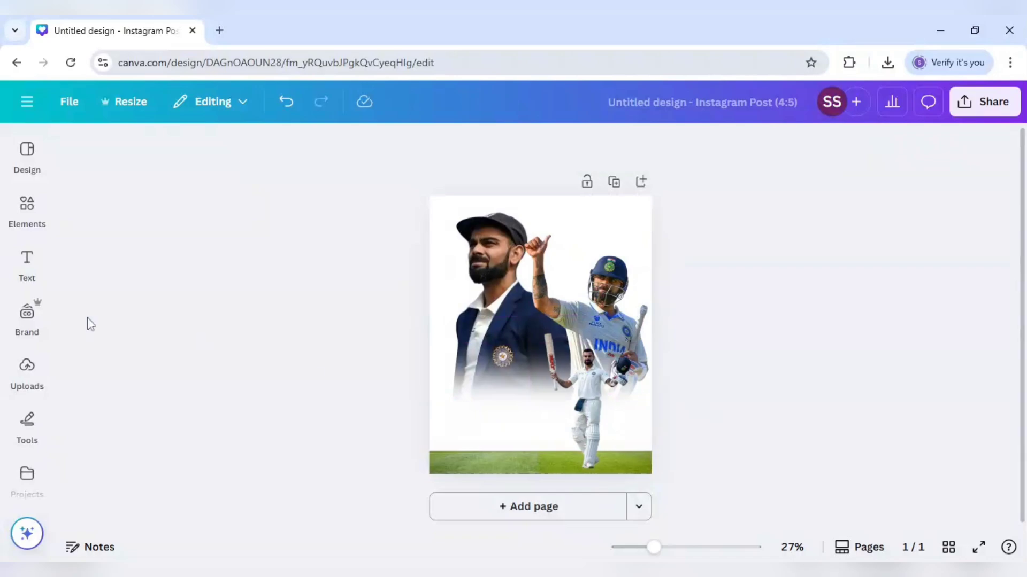
Search the elements library for "indian flag background" and limit the results to photos.
{"action": "left_click", "coordinate": [27, 262]}
{"action": "left_click", "coordinate": [30, 216]}
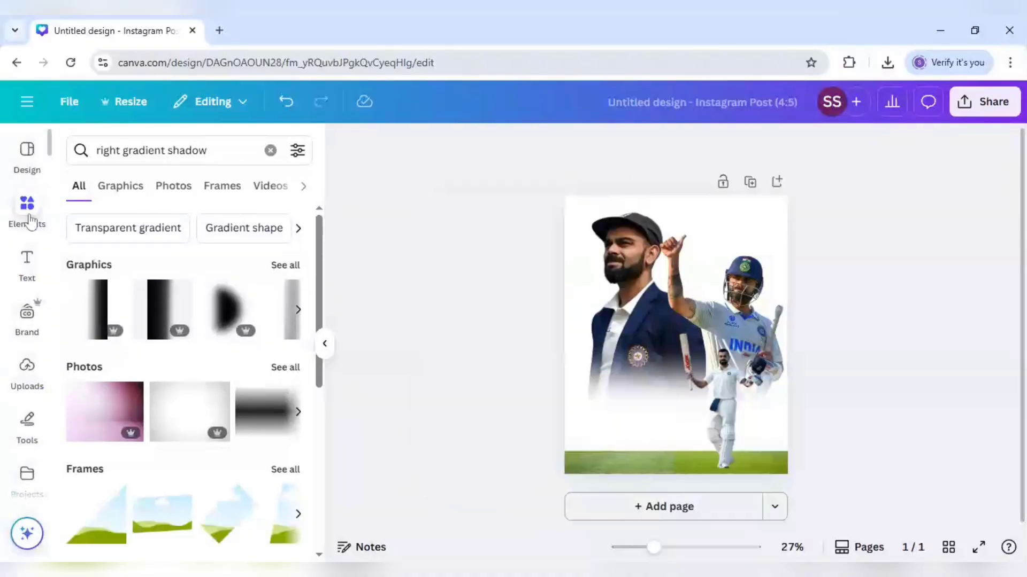
{"action": "left_click", "coordinate": [271, 156]}
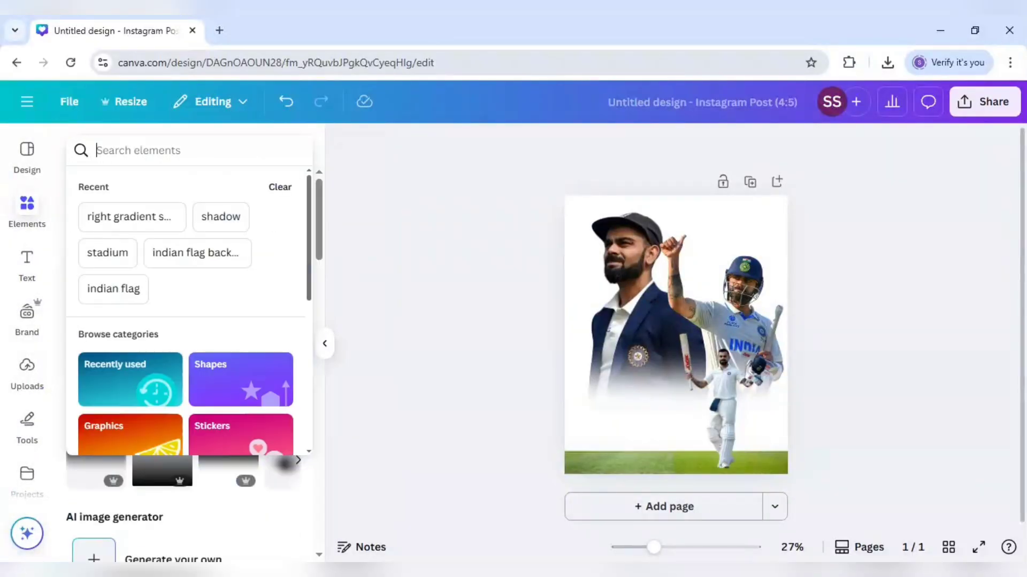
{"action": "type", "text": "indian g"}
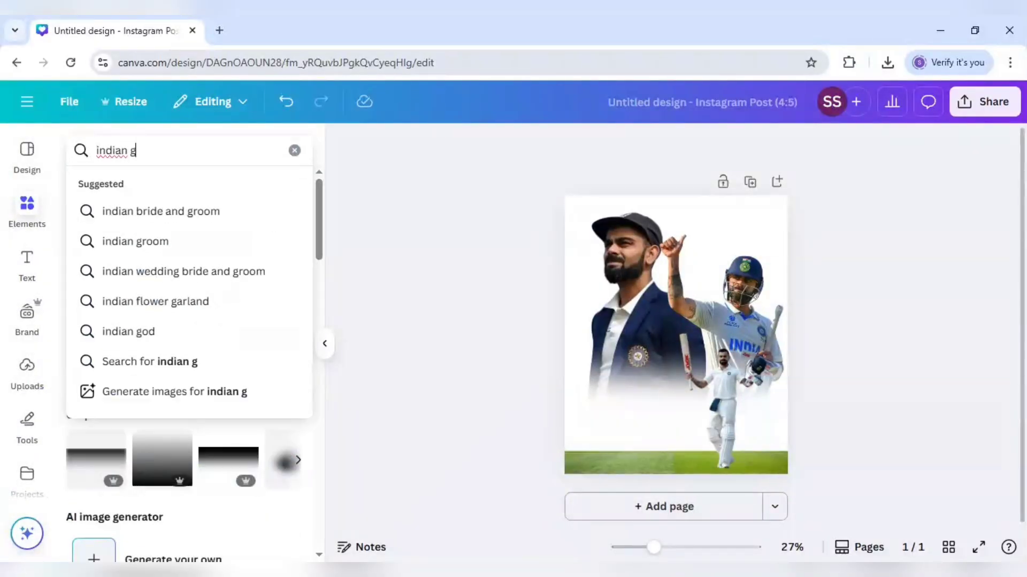
{"action": "key", "text": "BackSpace"}
{"action": "type", "text": "flag back"}
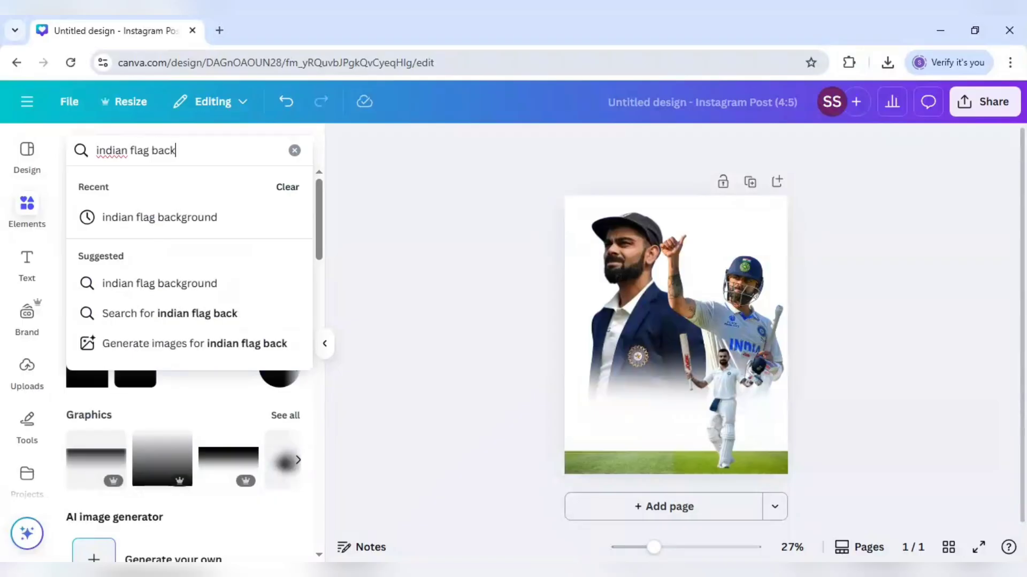
{"action": "type", "text": "ground"}
{"action": "key", "text": "Return"}
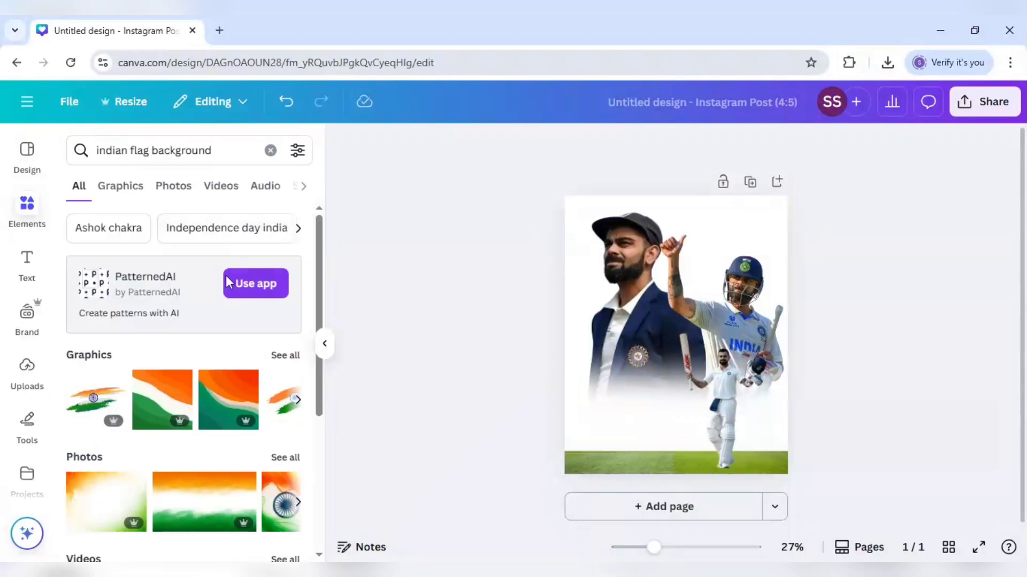
{"action": "left_click", "coordinate": [175, 192]}
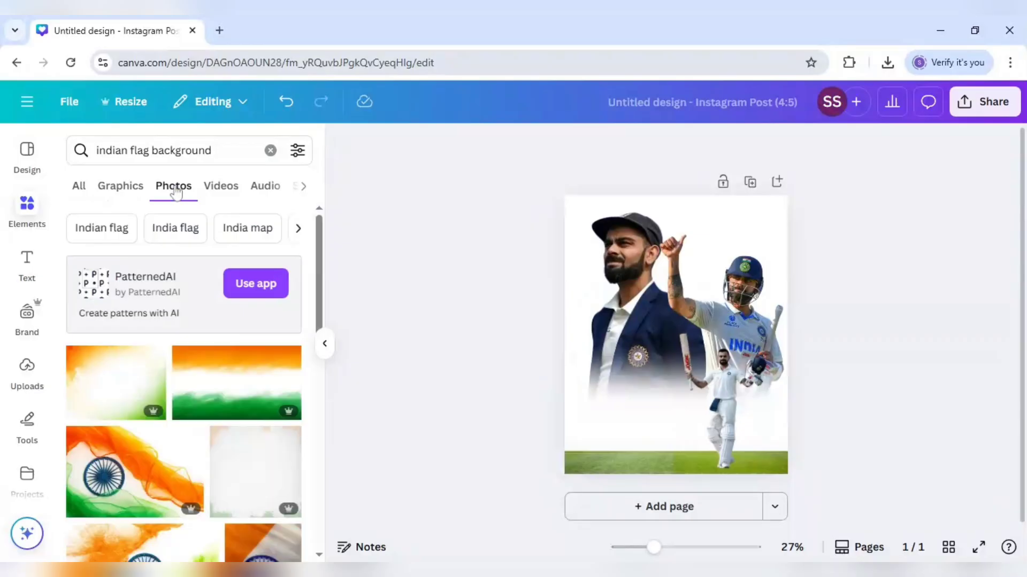
Add the Indian flag photo with orange and green powder around a blue Ashoka Chakra on white to the page.
{"action": "scroll", "coordinate": [174, 350], "scroll_direction": "down", "scroll_amount": 3}
{"action": "scroll", "coordinate": [176, 356], "scroll_direction": "down", "scroll_amount": 2}
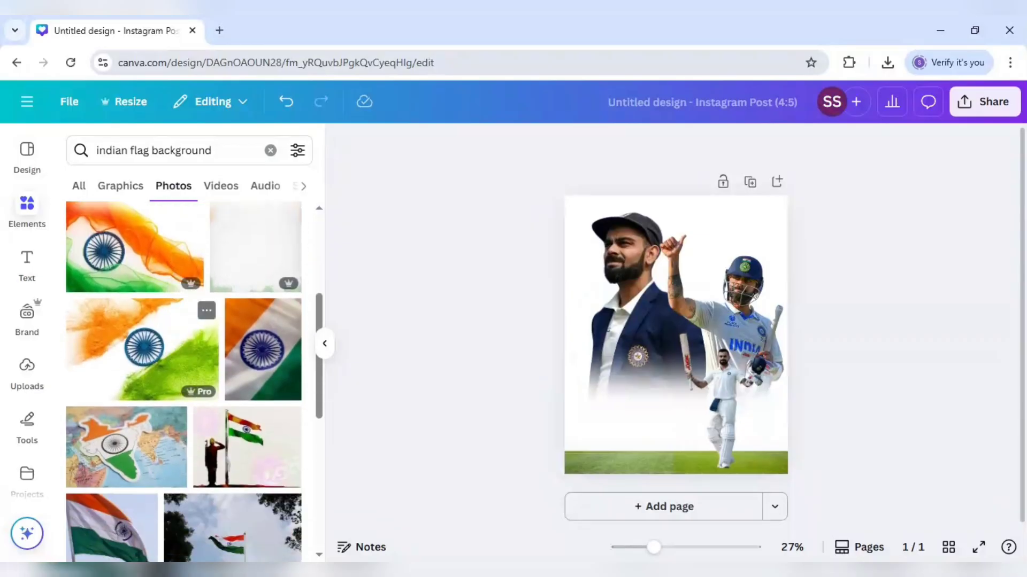
{"action": "scroll", "coordinate": [174, 353], "scroll_direction": "down", "scroll_amount": 4}
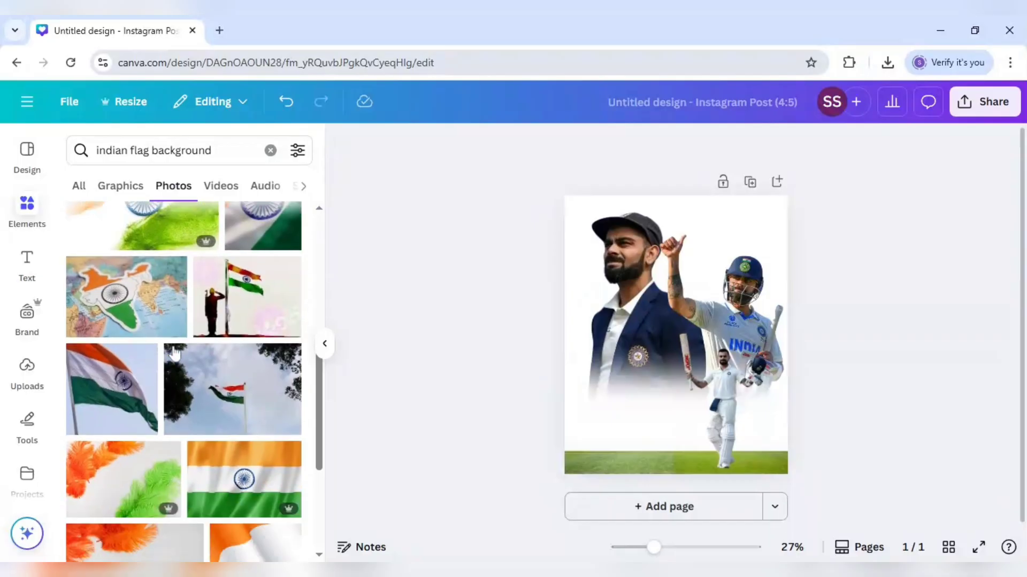
{"action": "scroll", "coordinate": [173, 350], "scroll_direction": "down", "scroll_amount": 10}
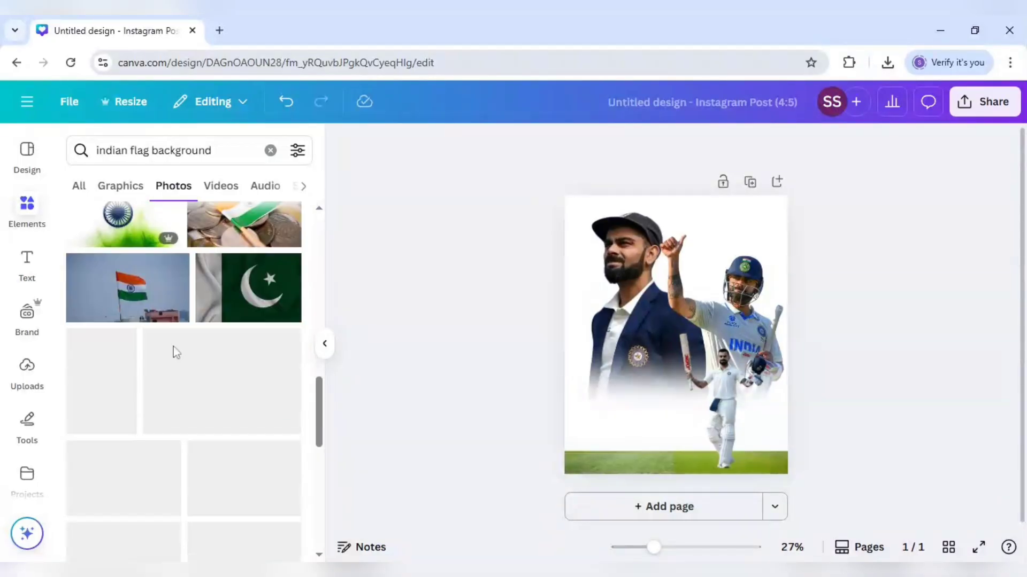
{"action": "scroll", "coordinate": [173, 346], "scroll_direction": "down", "scroll_amount": 2}
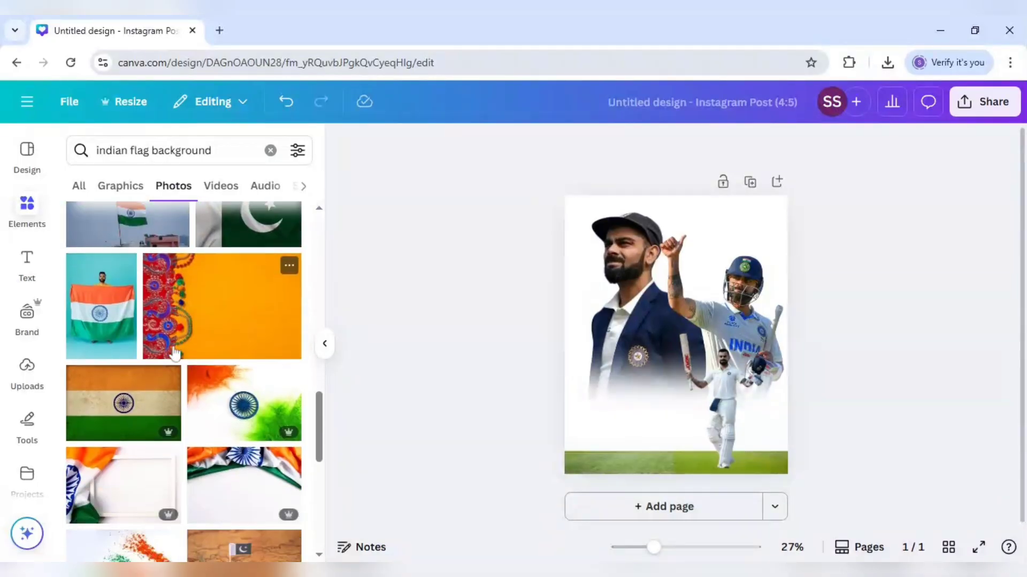
{"action": "left_click", "coordinate": [243, 407]}
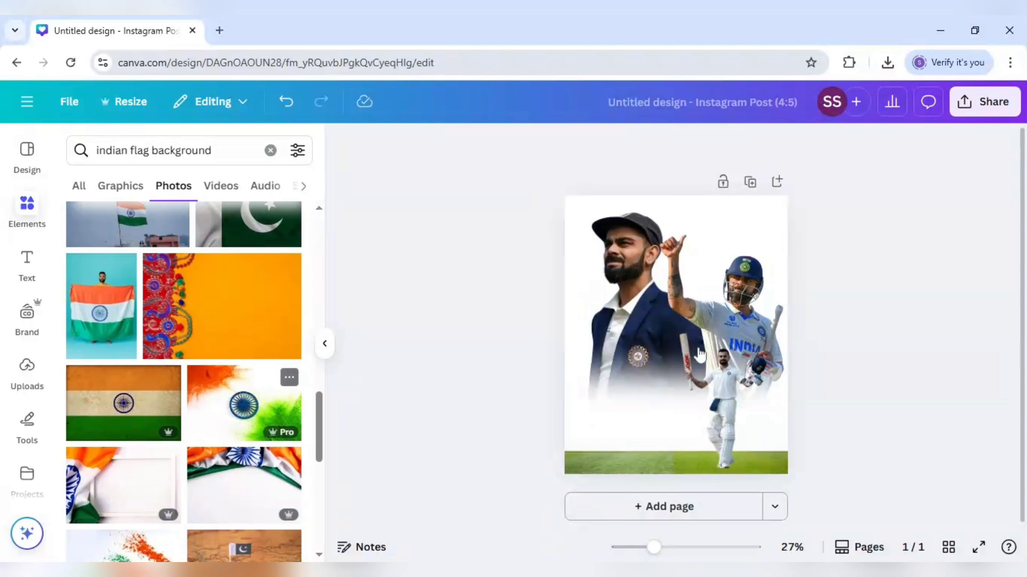
Enlarge and reposition the flag photo so it spans beyond the page's full width and covers everything above the grass area.
{"action": "left_click_drag", "start_coordinate": [698, 344], "coordinate": [676, 256]}
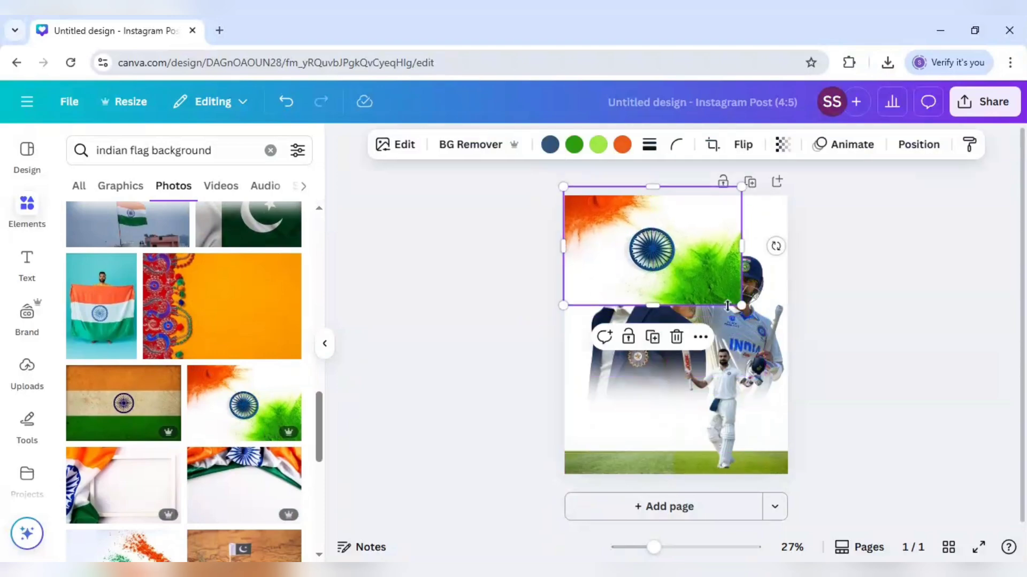
{"action": "left_click_drag", "start_coordinate": [740, 308], "coordinate": [687, 315]}
{"action": "left_click_drag", "start_coordinate": [865, 421], "coordinate": [881, 426]}
{"action": "left_click_drag", "start_coordinate": [758, 351], "coordinate": [747, 338]}
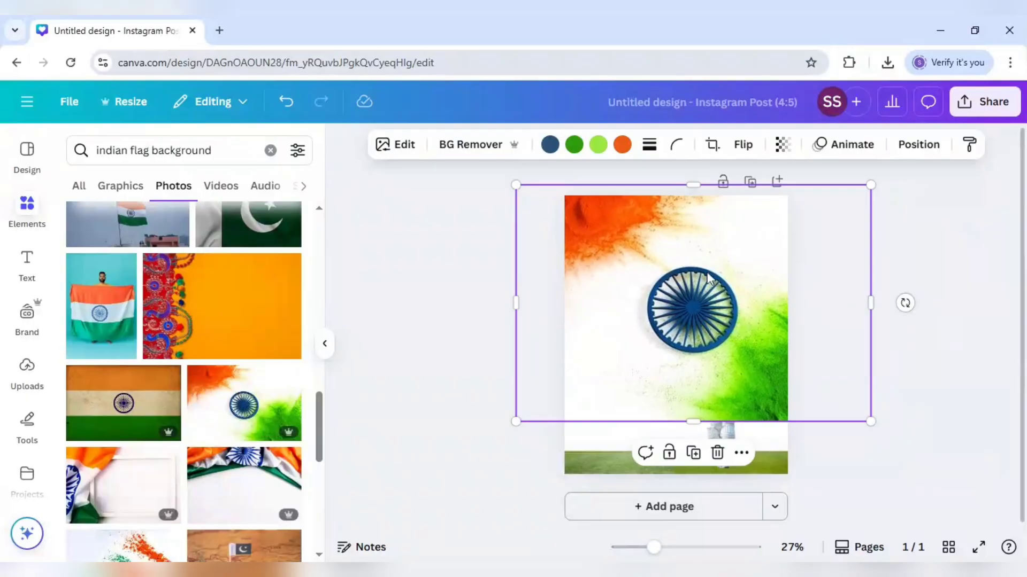
Send the flag photo to the back, behind the players, the white gradient and the grass strip.
{"action": "right_click", "coordinate": [708, 278]}
{"action": "mouse_move", "coordinate": [741, 270]}
{"action": "left_click", "coordinate": [592, 360]}
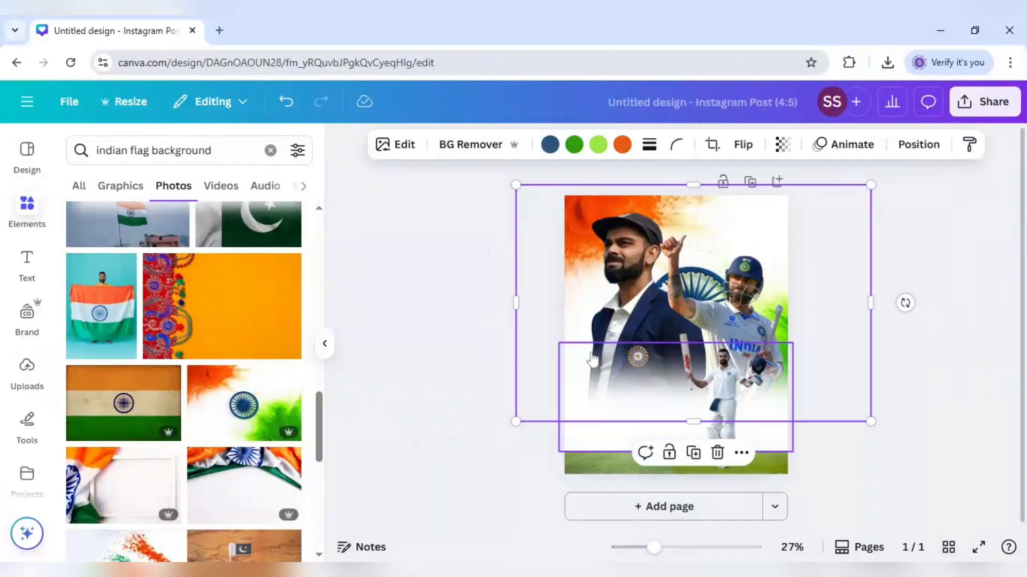
{"action": "left_click", "coordinate": [463, 309]}
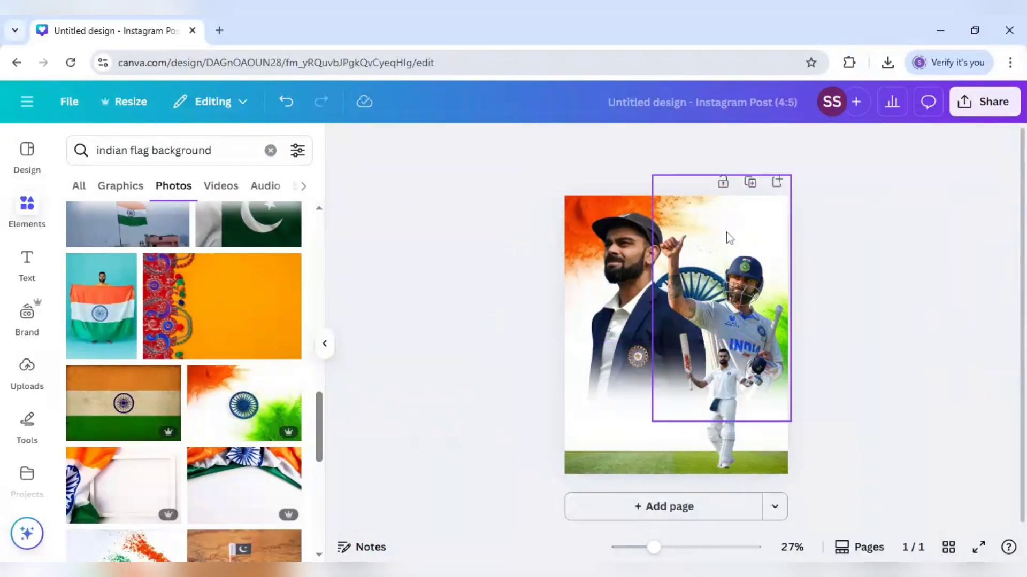
Shift the flag background slightly upward so the blue chakra sits between the two large player photos.
{"action": "left_click", "coordinate": [750, 222]}
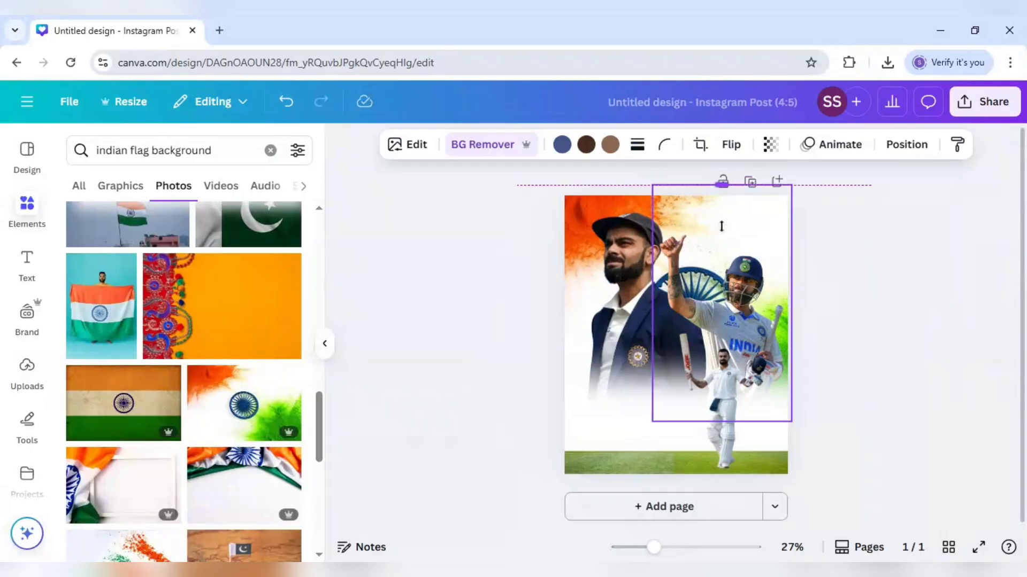
{"action": "left_click_drag", "start_coordinate": [720, 176], "coordinate": [727, 225]}
{"action": "left_click", "coordinate": [761, 211]}
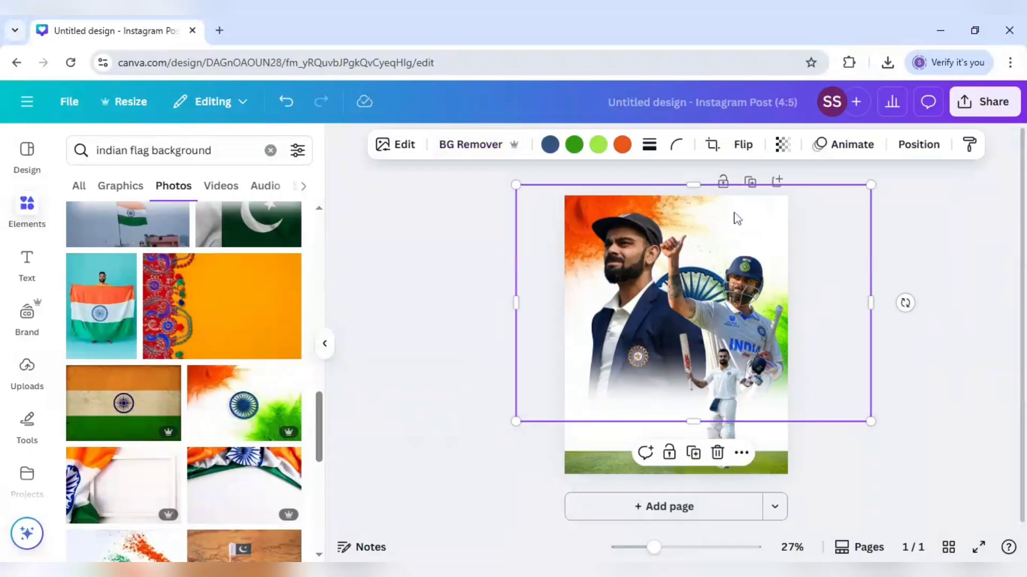
{"action": "left_click_drag", "start_coordinate": [781, 226], "coordinate": [782, 202]}
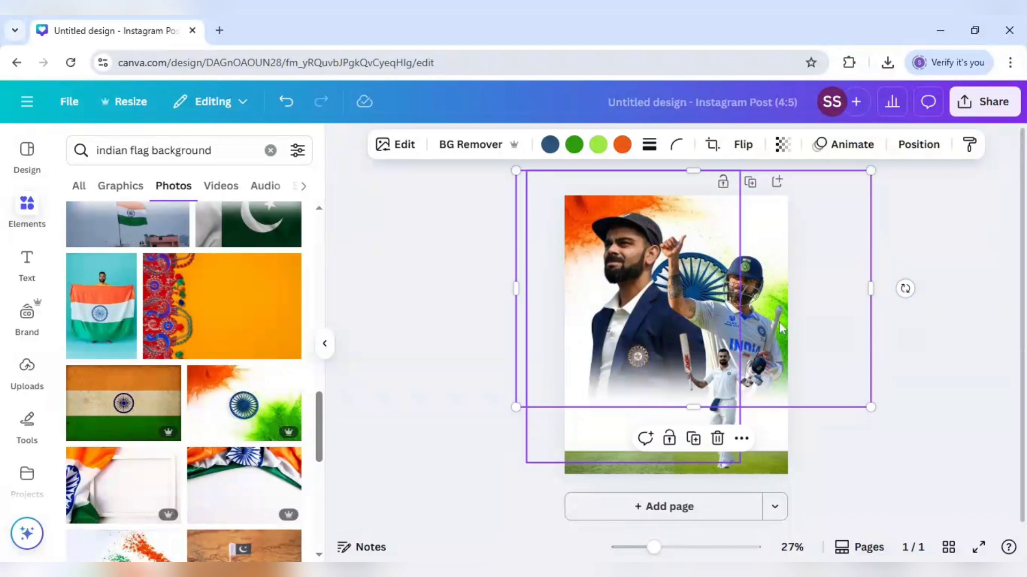
{"action": "left_click", "coordinate": [909, 360]}
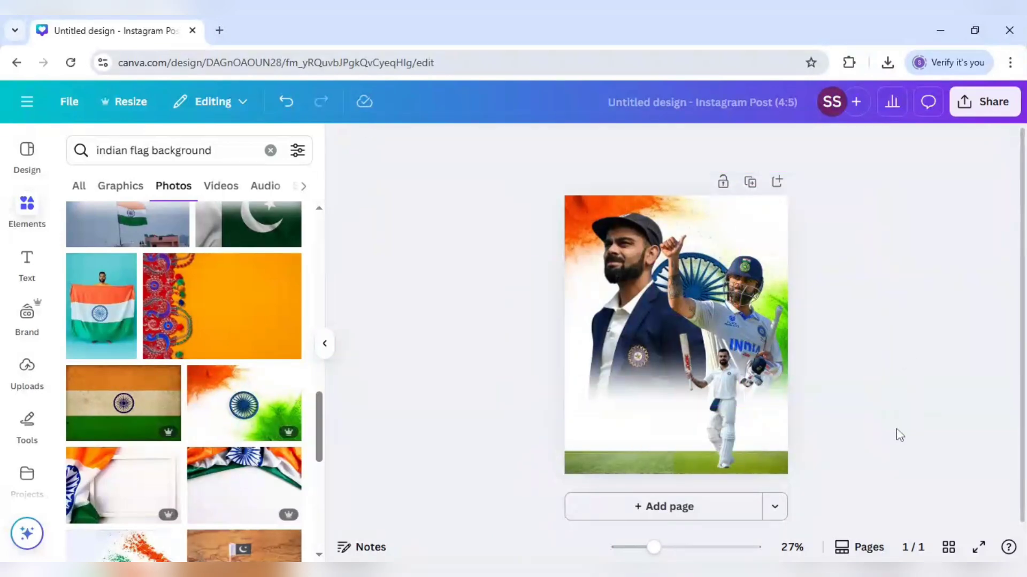
Search the elements for "shadow", limit the results to graphics, and add the thin soft black oval shadow.
{"action": "left_click", "coordinate": [98, 151]}
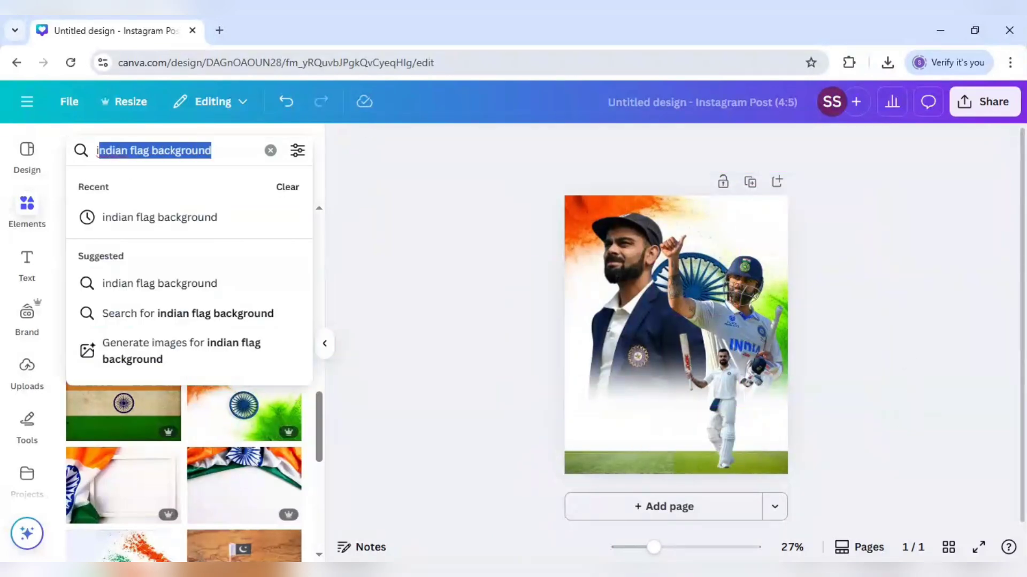
{"action": "type", "text": "shadow"}
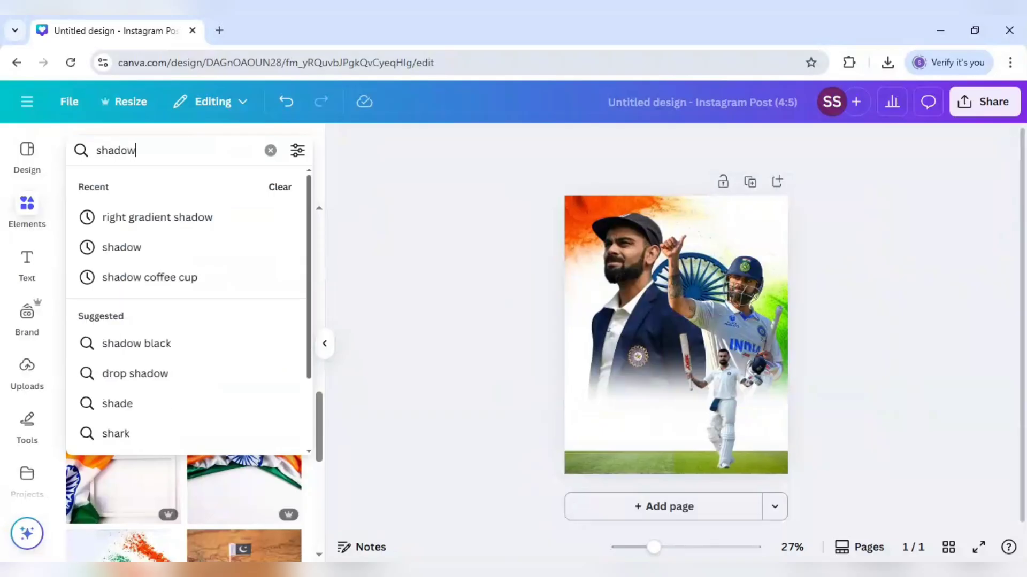
{"action": "key", "text": "Return"}
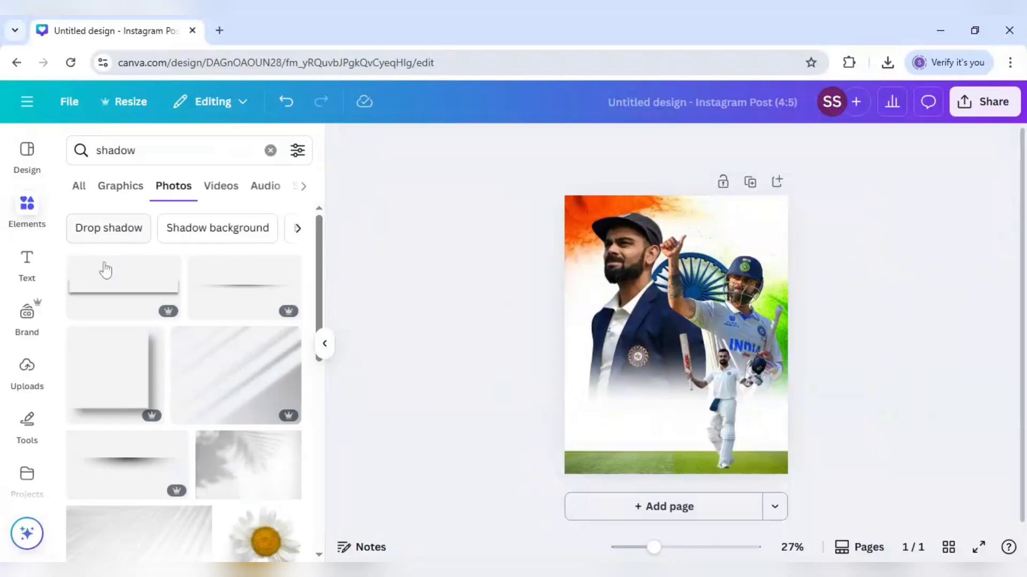
{"action": "left_click", "coordinate": [103, 187]}
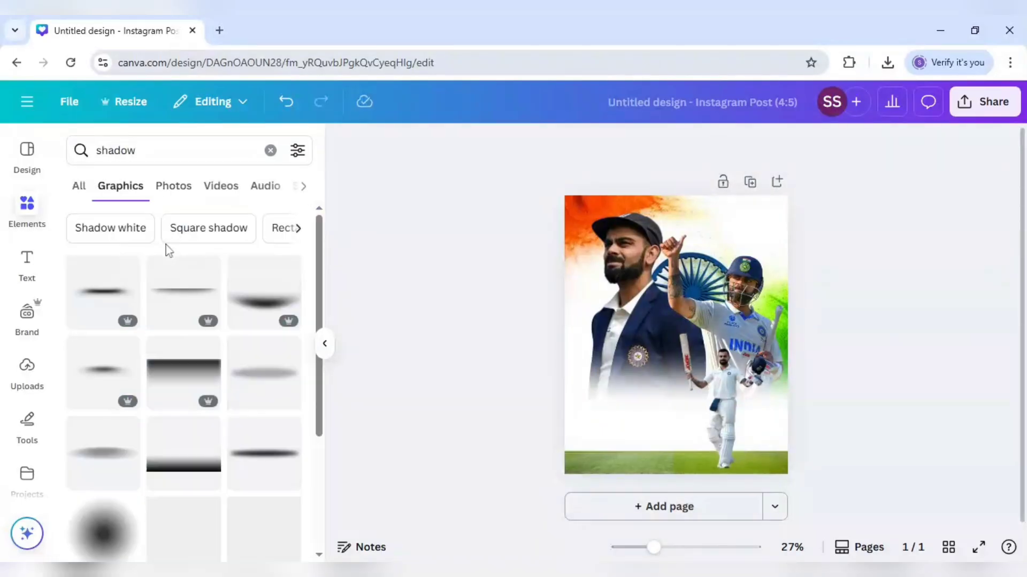
{"action": "left_click", "coordinate": [108, 301]}
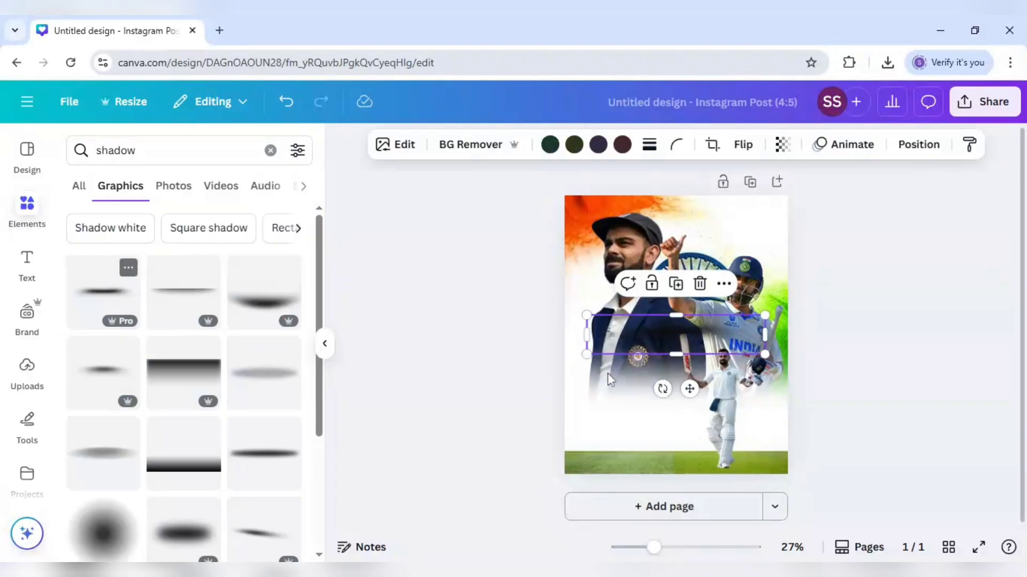
Shrink the oval shadow and place it on the grass under the small batsman's feet.
{"action": "left_click_drag", "start_coordinate": [730, 347], "coordinate": [759, 461]}
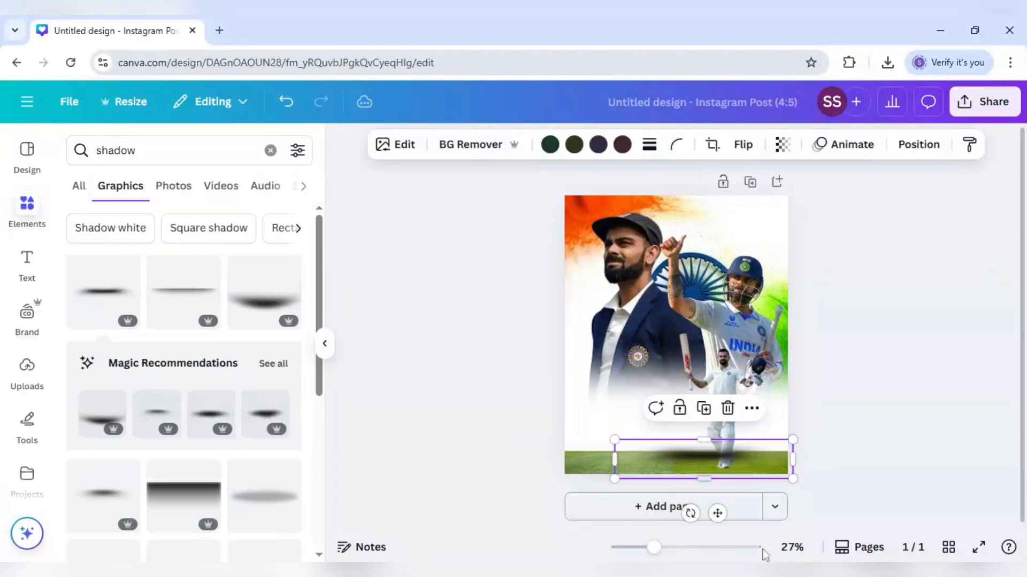
{"action": "left_click_drag", "start_coordinate": [653, 547], "coordinate": [677, 547]}
{"action": "scroll", "coordinate": [741, 396], "scroll_direction": "down", "scroll_amount": 3}
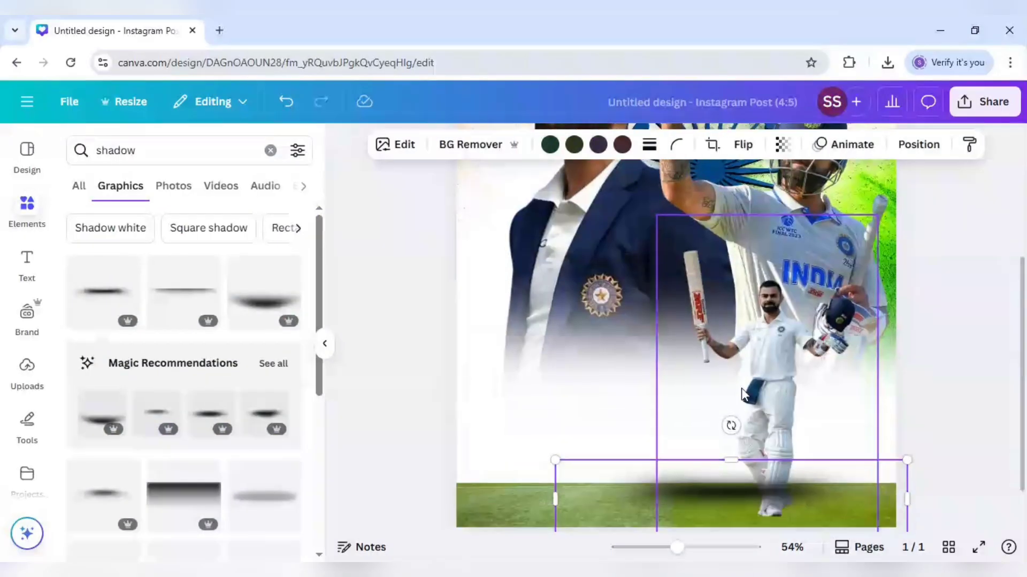
{"action": "left_click_drag", "start_coordinate": [555, 408], "coordinate": [791, 459]}
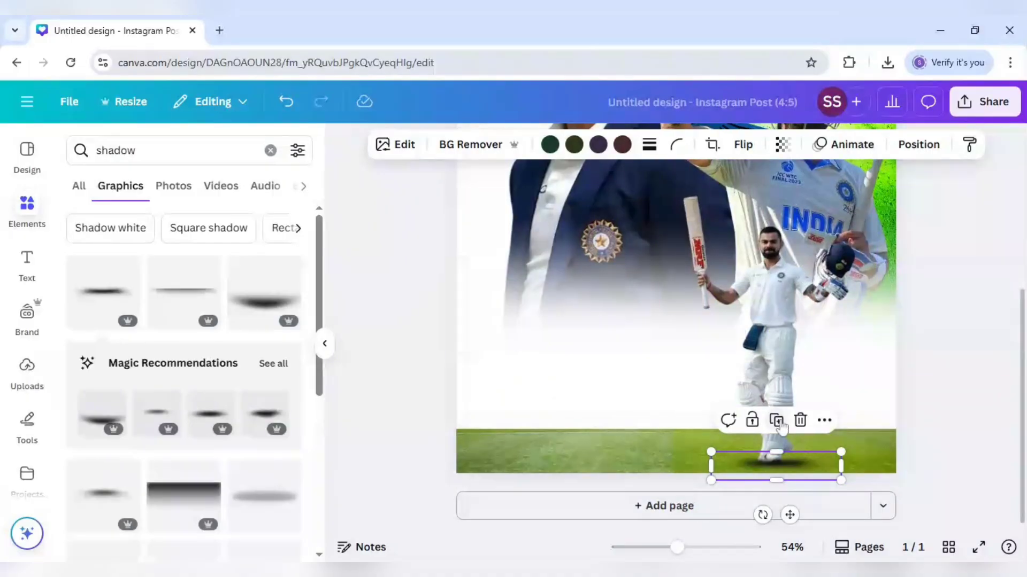
Send the oval shadow one layer backward so it lies behind the small batsman's feet.
{"action": "right_click", "coordinate": [803, 472]}
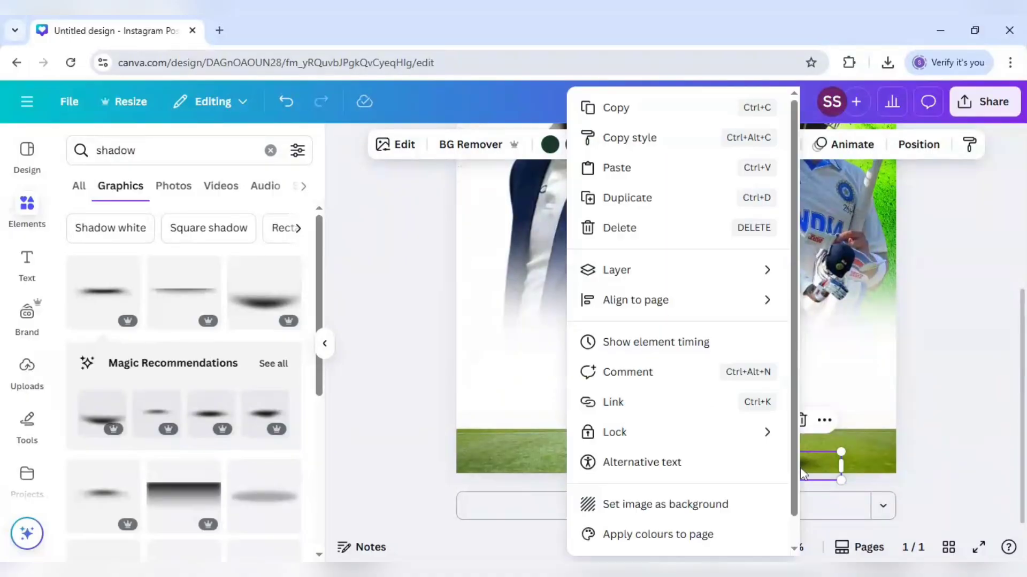
{"action": "mouse_move", "coordinate": [662, 280]}
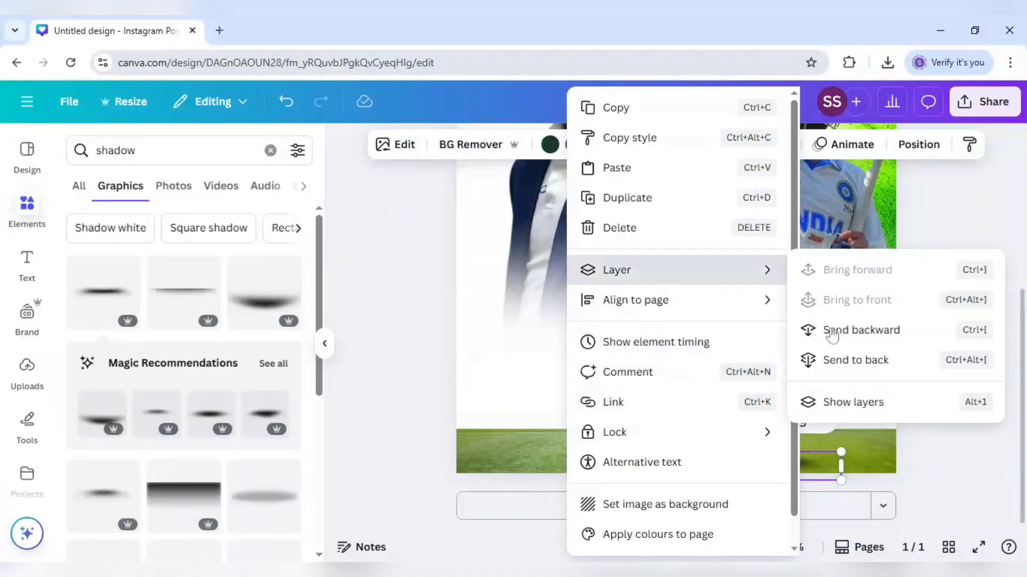
{"action": "left_click", "coordinate": [836, 330]}
{"action": "left_click", "coordinate": [959, 446]}
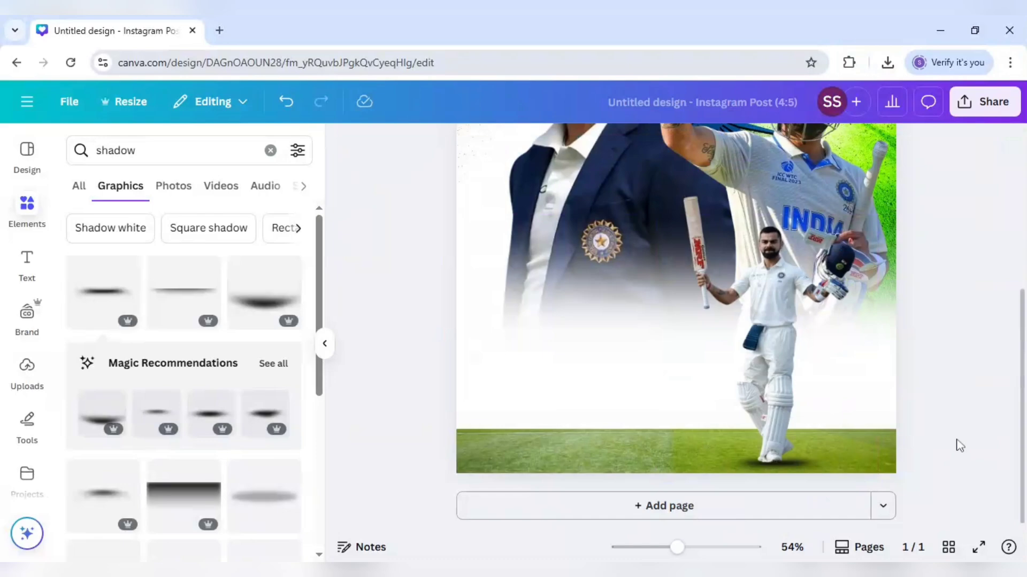
{"action": "left_click_drag", "start_coordinate": [677, 547], "coordinate": [656, 547]}
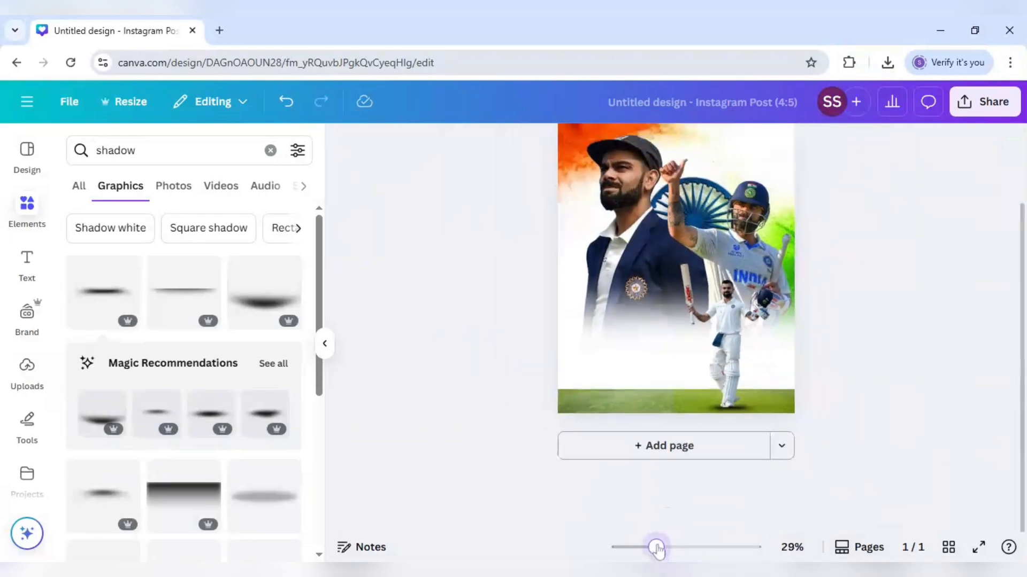
{"action": "scroll", "coordinate": [856, 415], "scroll_direction": "up", "scroll_amount": 2}
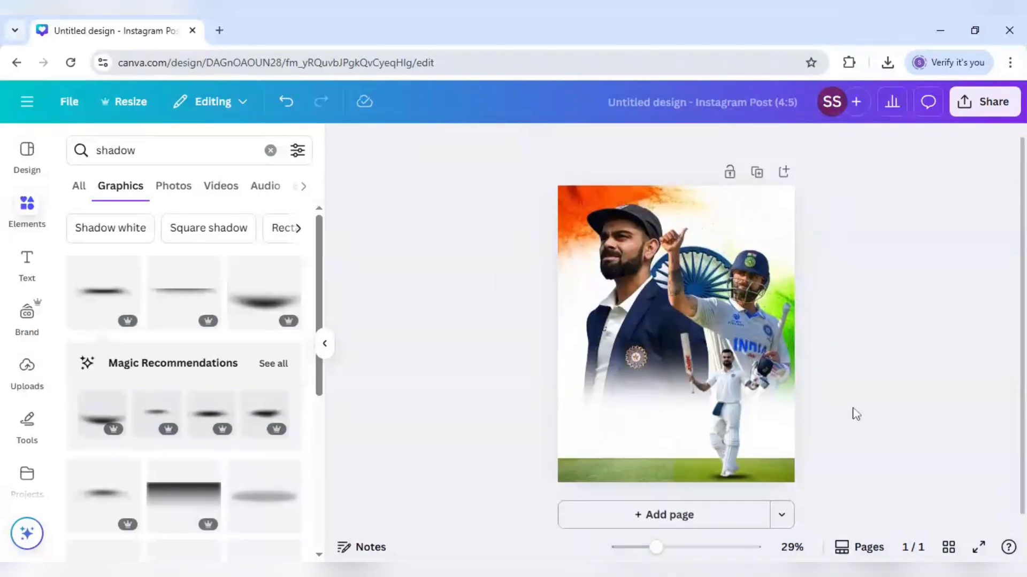
Add a heading text box reading "VIRAT" to the poster.
{"action": "left_click", "coordinate": [22, 261]}
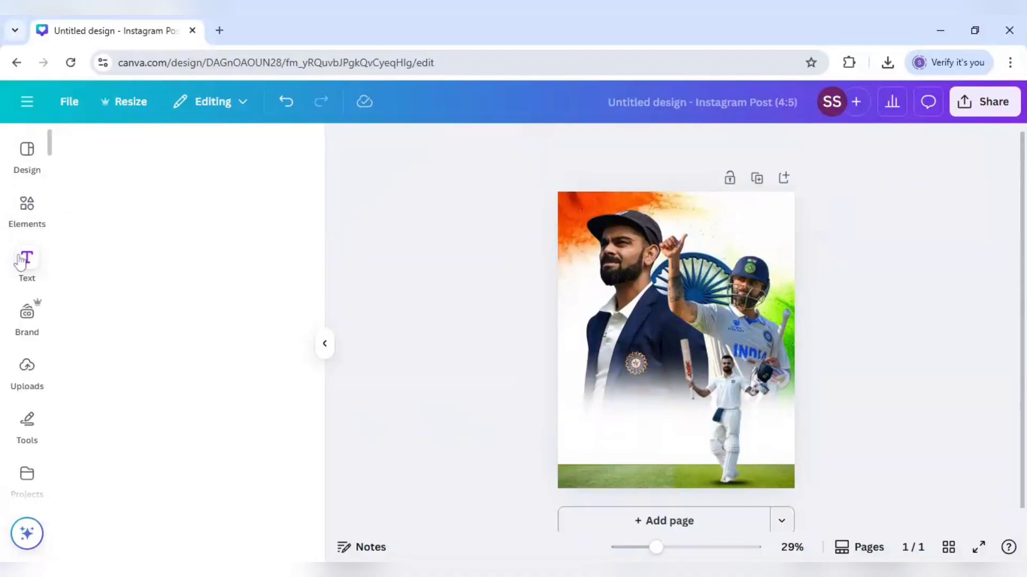
{"action": "left_click", "coordinate": [142, 369]}
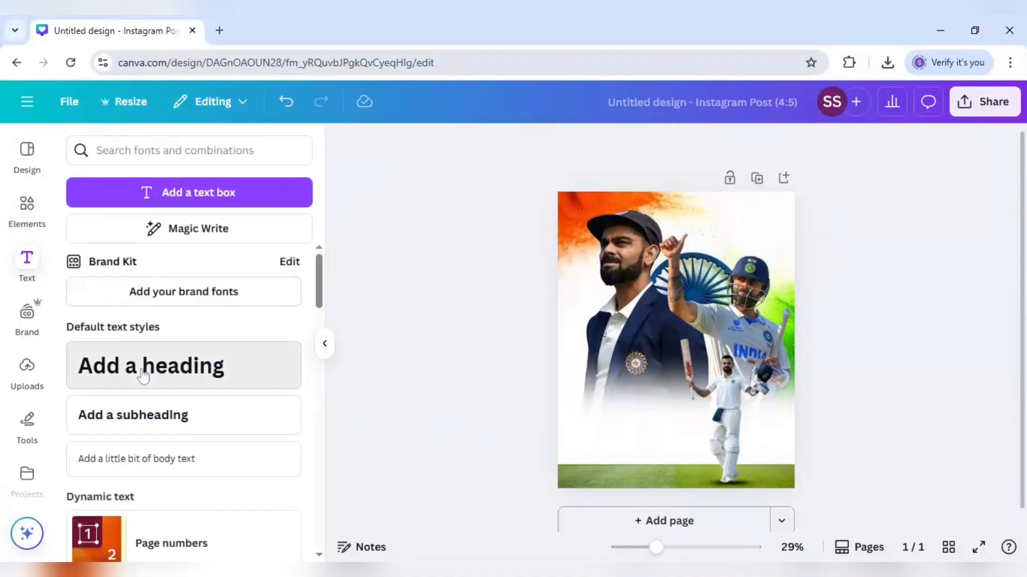
{"action": "type", "text": "VIRAT"}
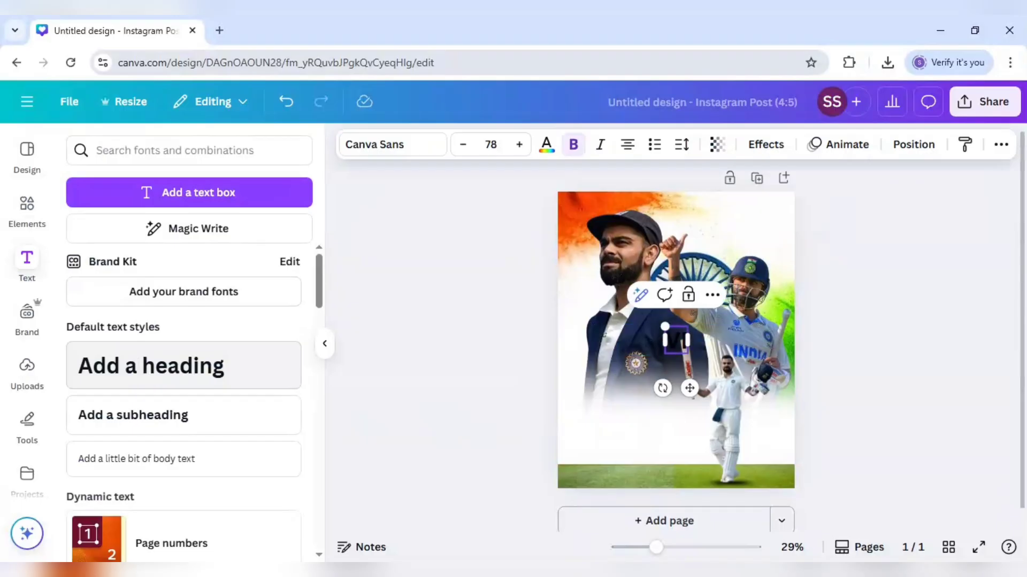
{"action": "left_click", "coordinate": [601, 388]}
Duplicate the VIRAT heading directly beneath the original and change the copy's text to "KOHLI".
{"action": "left_click", "coordinate": [663, 348]}
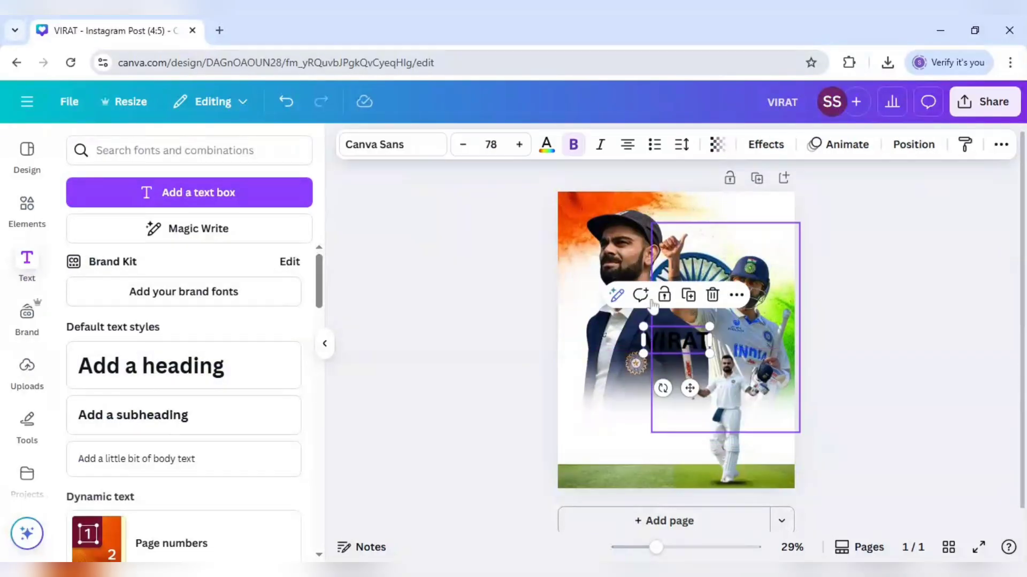
{"action": "left_click_drag", "start_coordinate": [685, 362], "coordinate": [686, 376]}
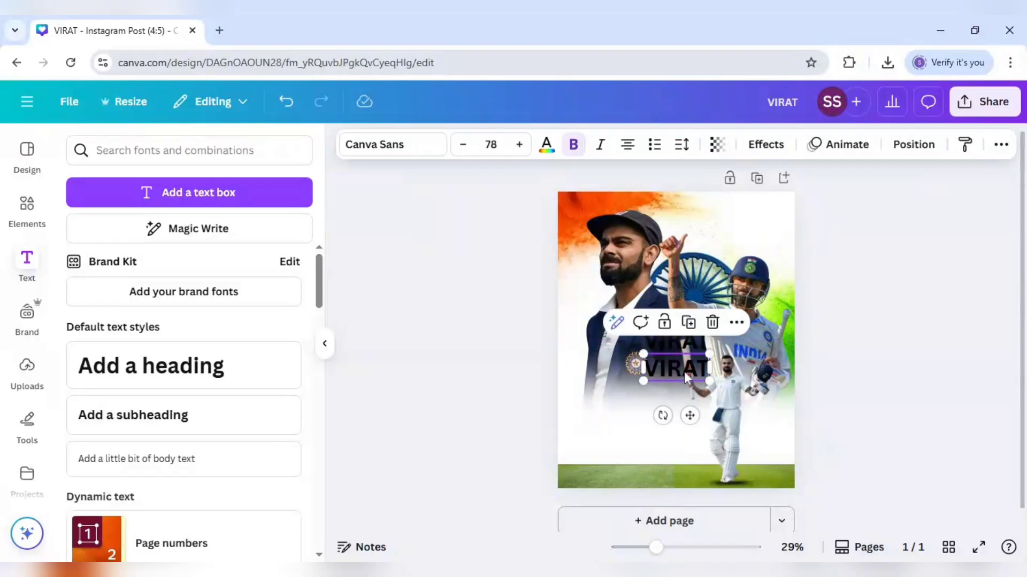
{"action": "double_click", "coordinate": [686, 376]}
{"action": "type", "text": "K"}
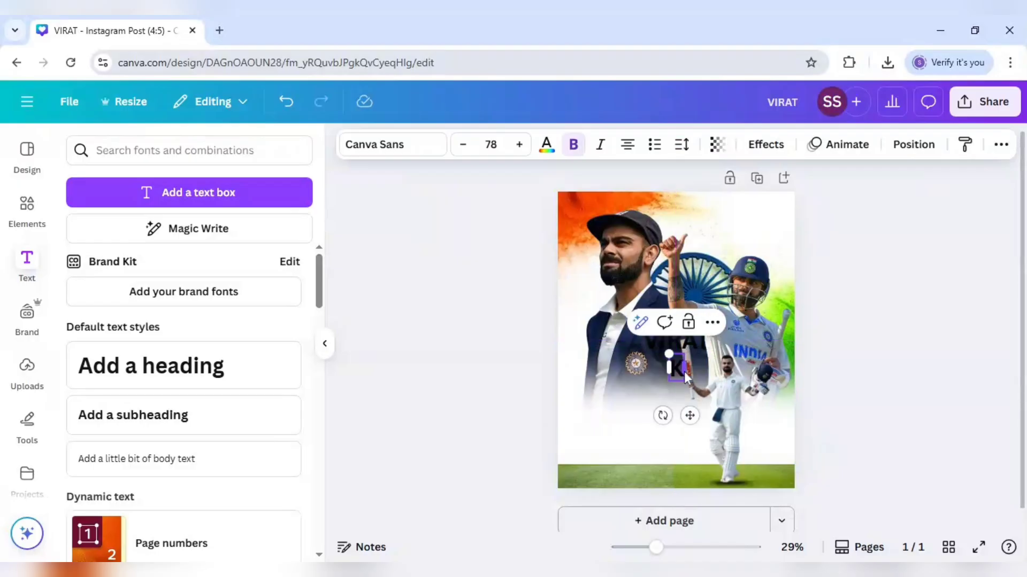
{"action": "type", "text": "OHLI"}
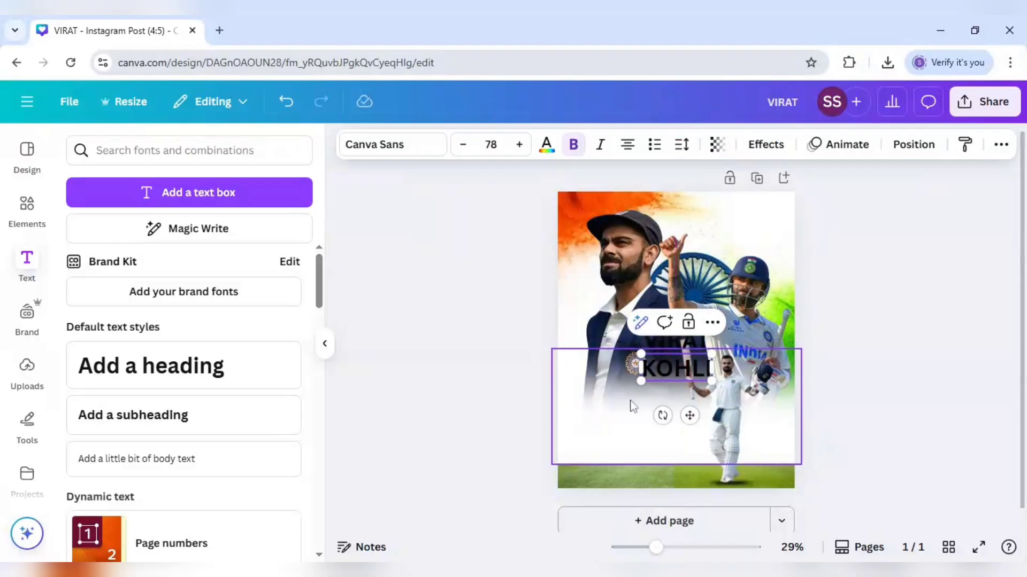
{"action": "left_click", "coordinate": [630, 405]}
Colour the VIRAT heading with the photo colour #3f71d9 and apply the change to all black text.
{"action": "left_click", "coordinate": [665, 346]}
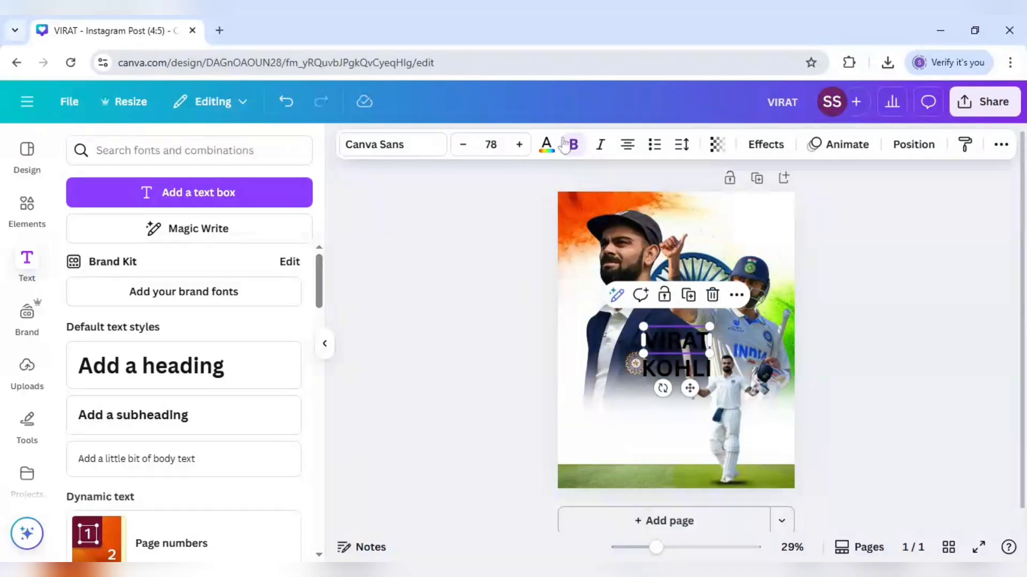
{"action": "left_click", "coordinate": [546, 144]}
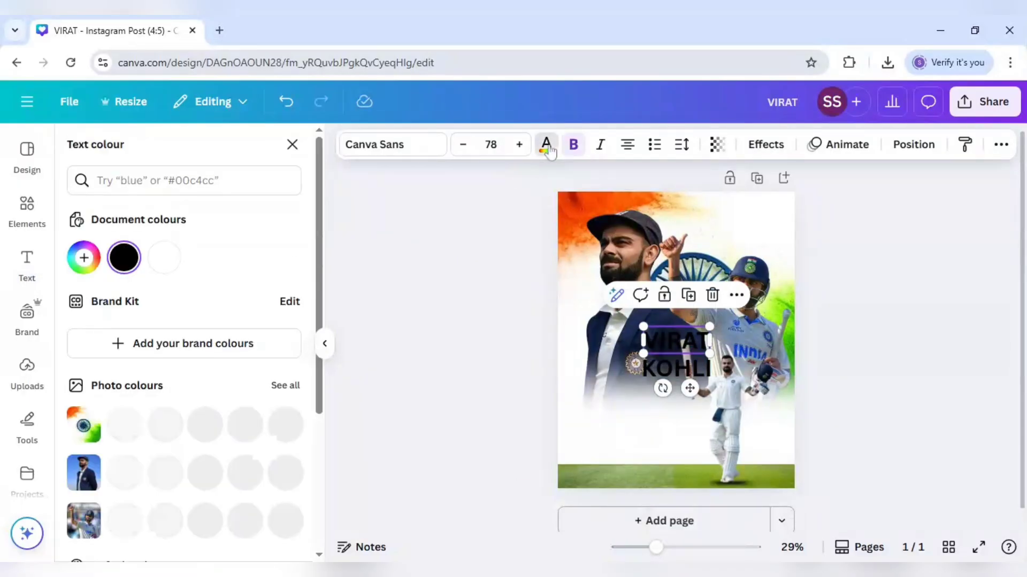
{"action": "scroll", "coordinate": [209, 397], "scroll_direction": "down", "scroll_amount": 2}
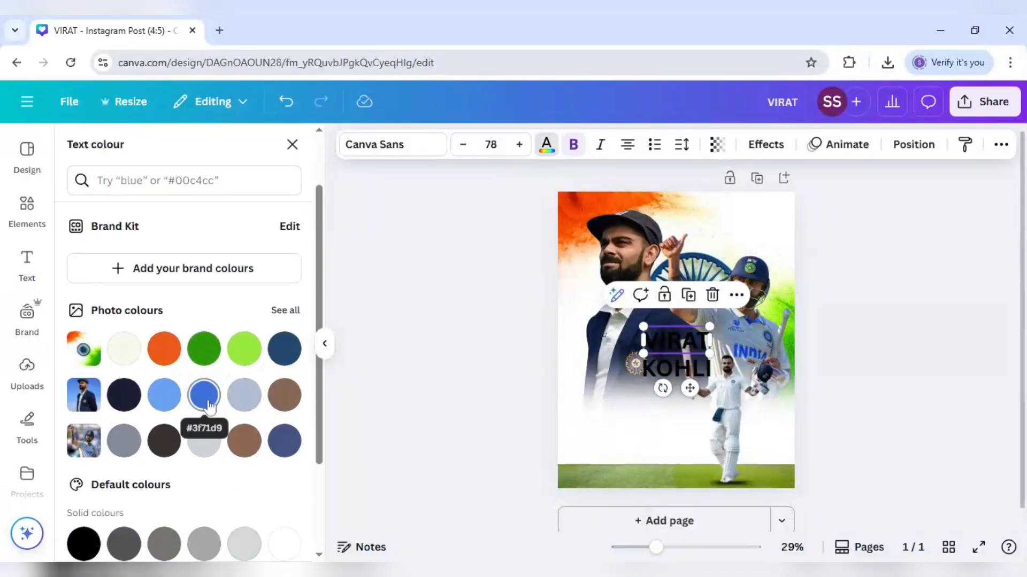
{"action": "left_click", "coordinate": [204, 395]}
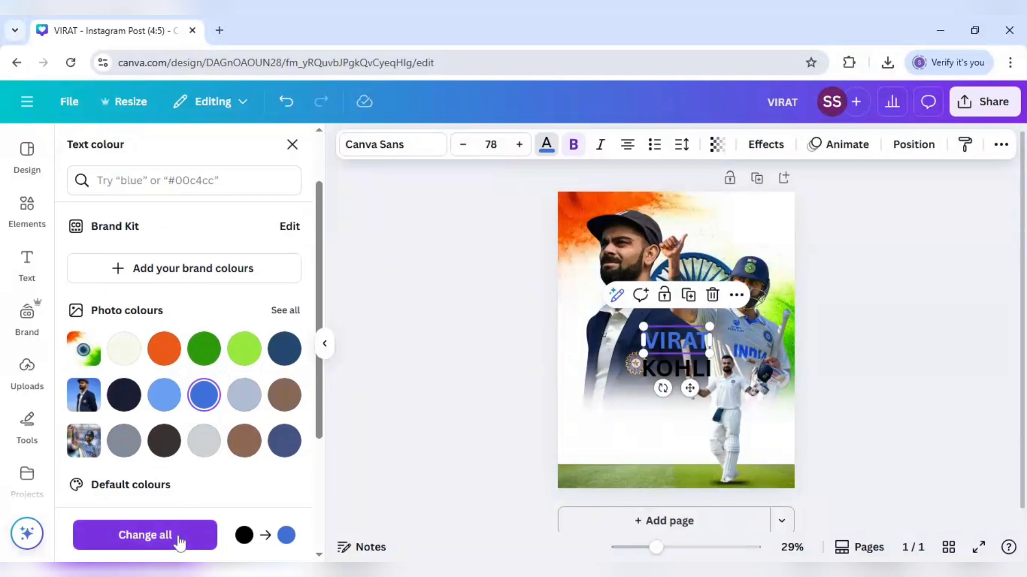
{"action": "left_click", "coordinate": [143, 535]}
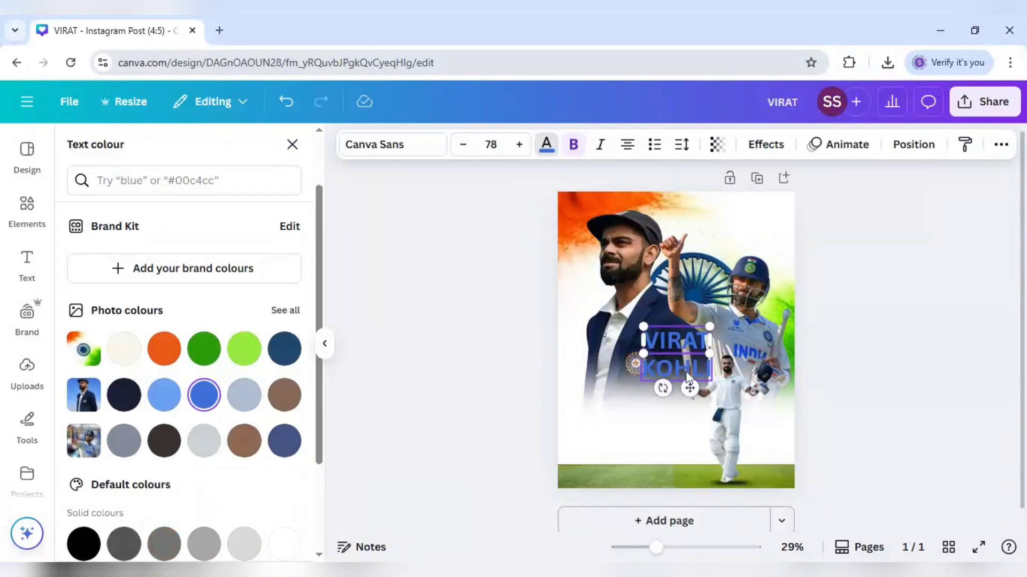
Move VIRAT and KOHLI together to the white area just above the grass beside the small batsman, and tighten the gap between them.
{"action": "left_click", "coordinate": [667, 367], "text": "shift"}
{"action": "left_click_drag", "start_coordinate": [663, 367], "coordinate": [611, 452]}
{"action": "left_click", "coordinate": [491, 430]}
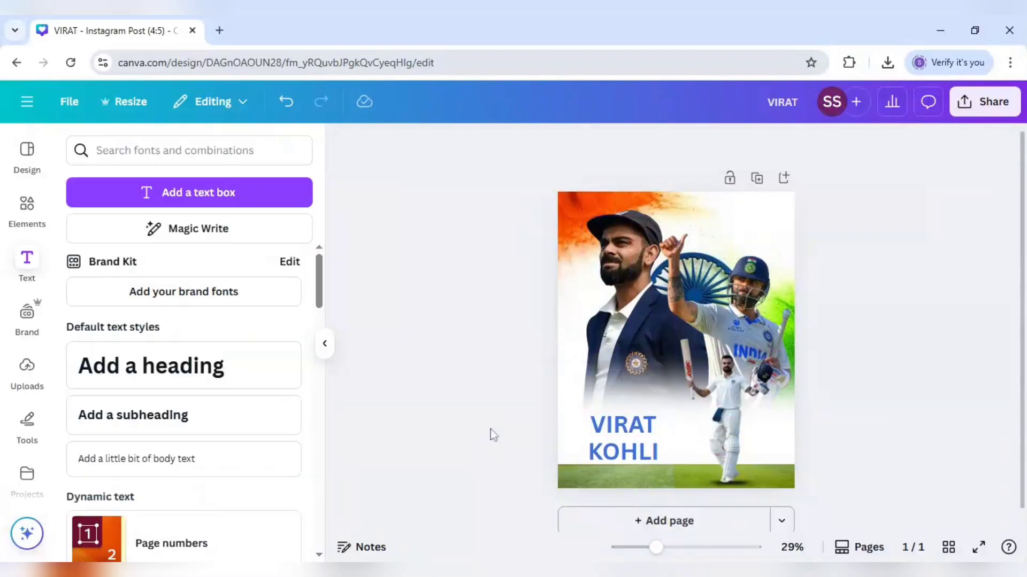
{"action": "left_click", "coordinate": [639, 433]}
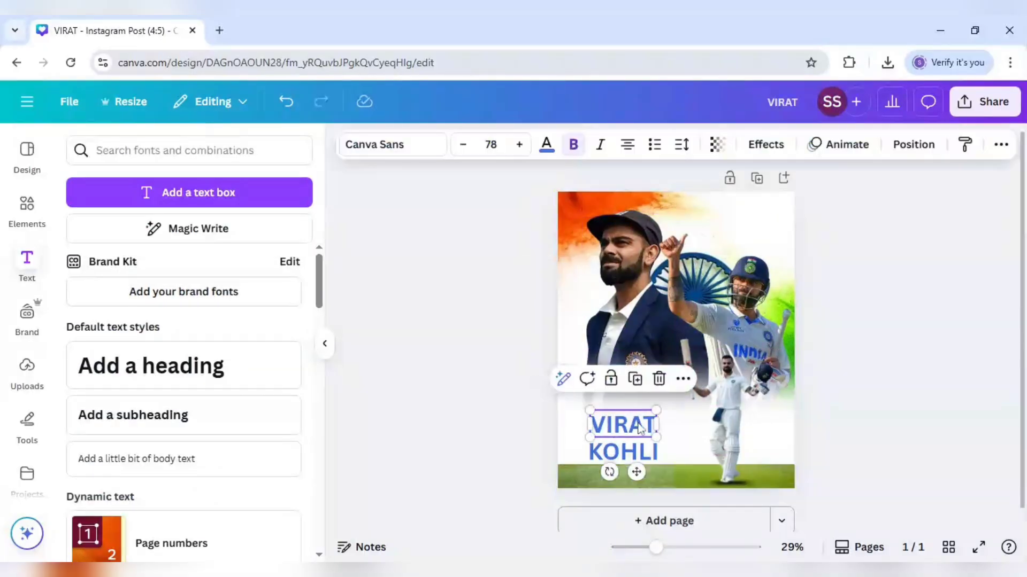
{"action": "left_click", "coordinate": [536, 433]}
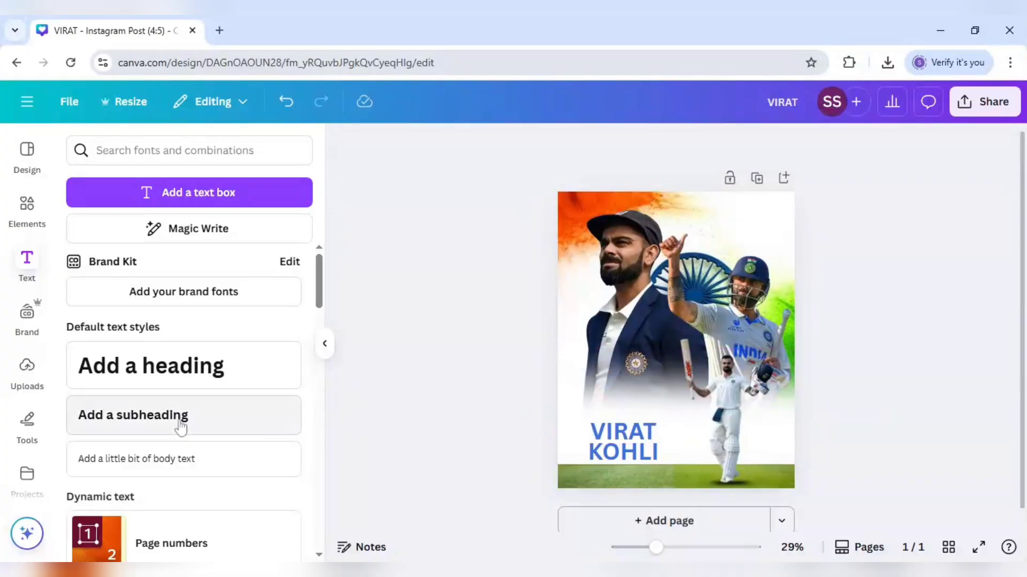
Add a heading reading "Thank You" and place it just above the VIRAT text.
{"action": "left_click", "coordinate": [178, 377]}
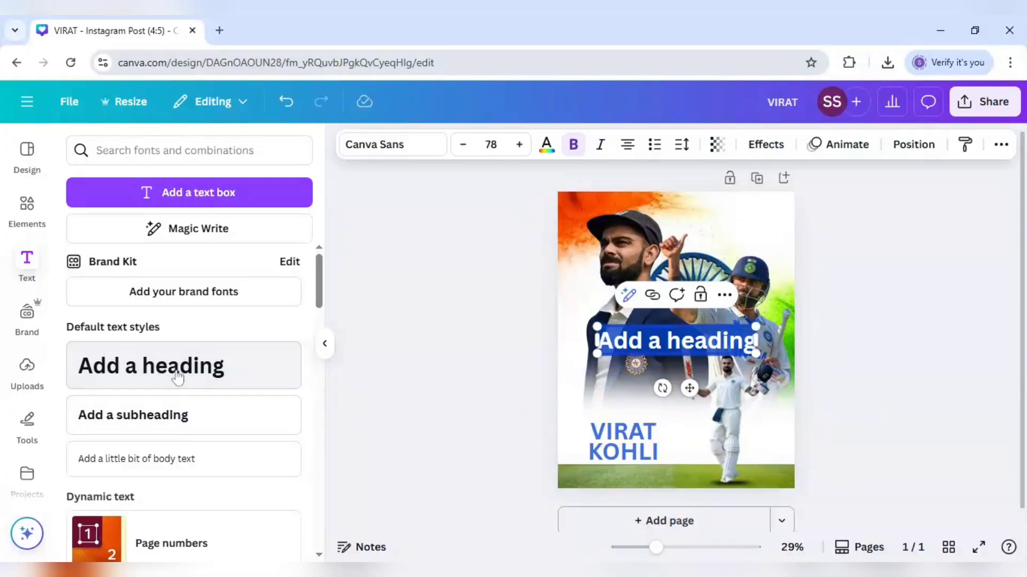
{"action": "type", "text": "Thank"}
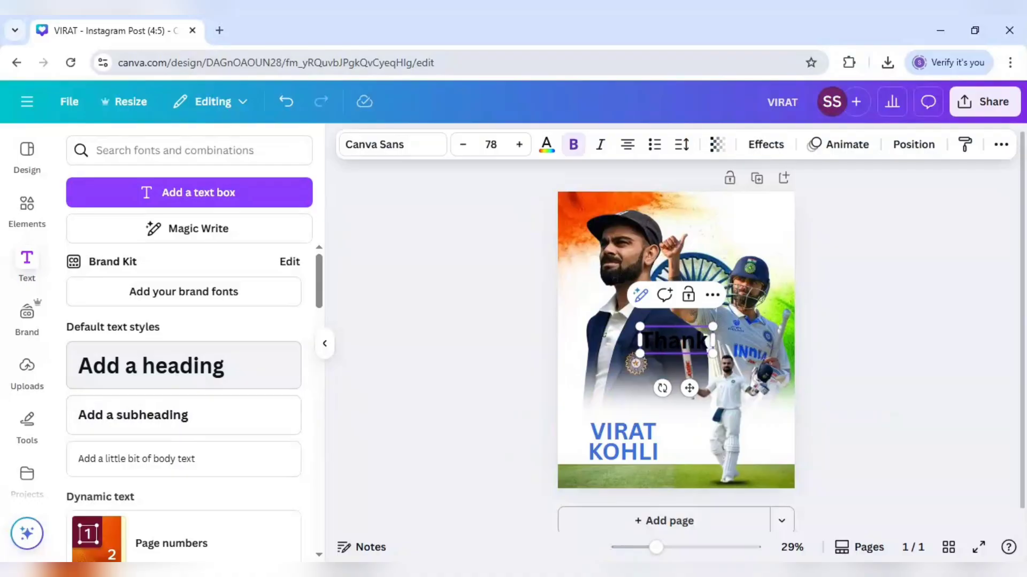
{"action": "type", "text": " You"}
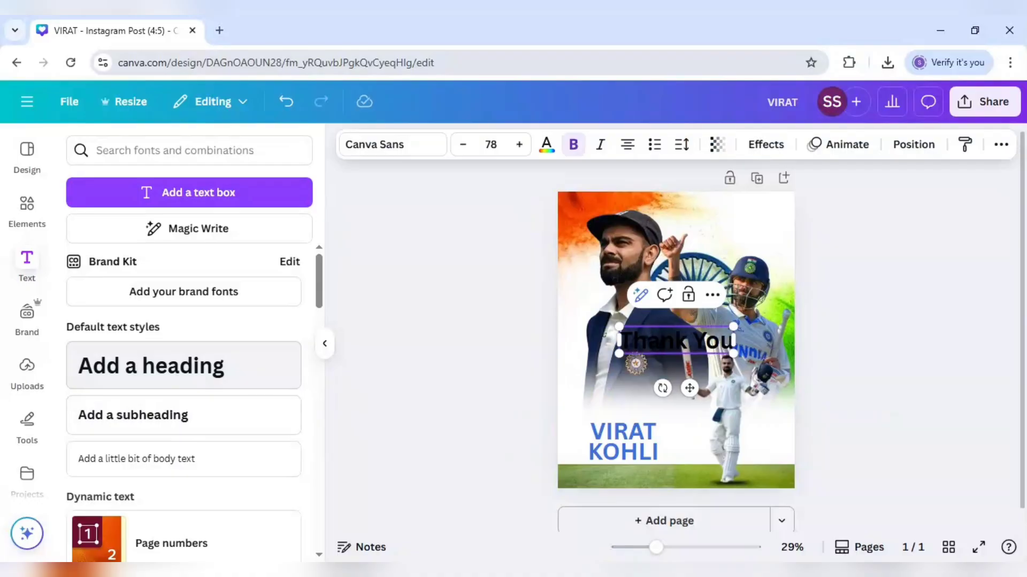
{"action": "left_click_drag", "start_coordinate": [690, 391], "coordinate": [645, 452]}
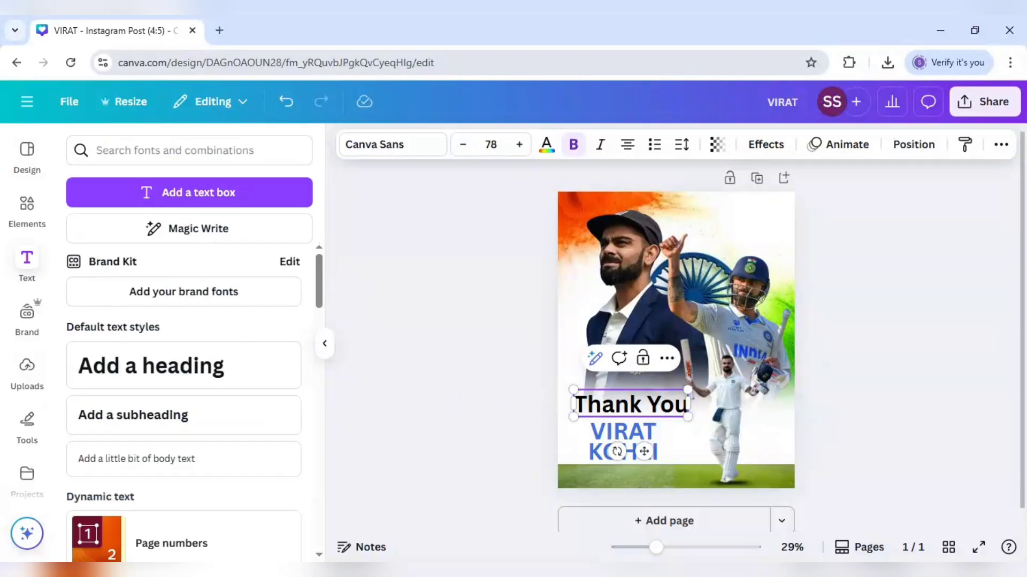
Find the font "Handsome" and apply it to the Thank You heading.
{"action": "left_click", "coordinate": [395, 152]}
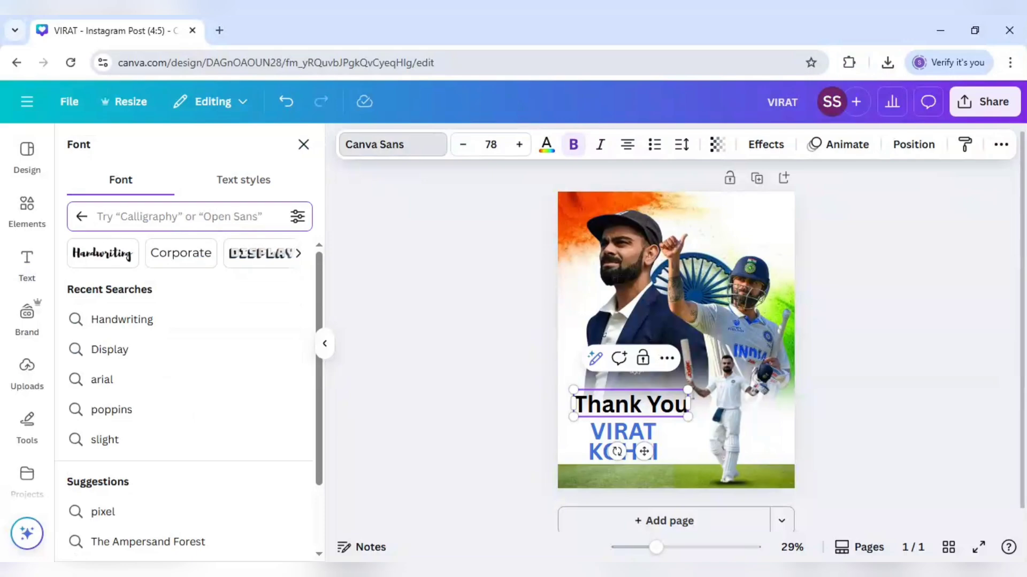
{"action": "type", "text": "handsome"}
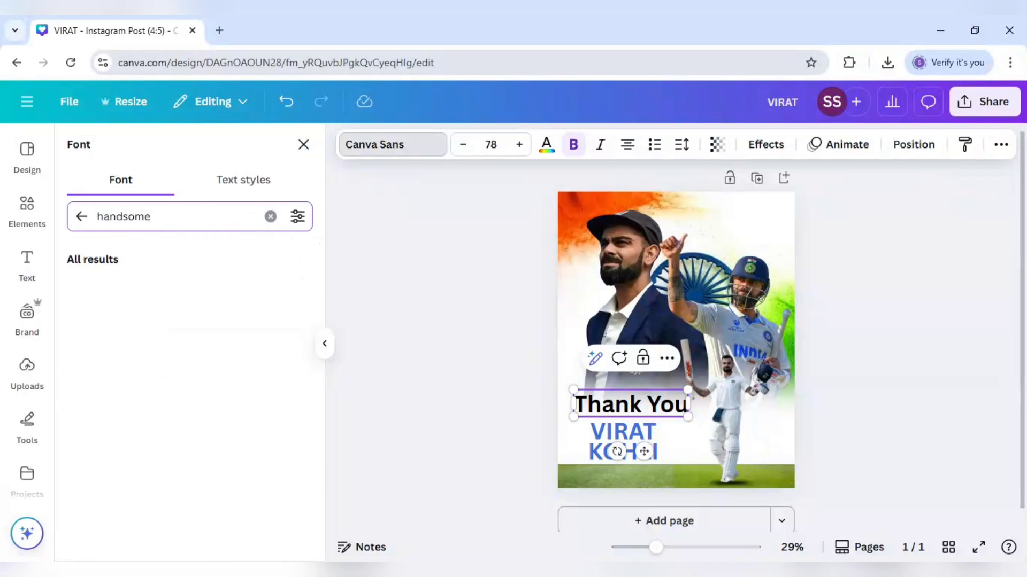
{"action": "left_click", "coordinate": [146, 298]}
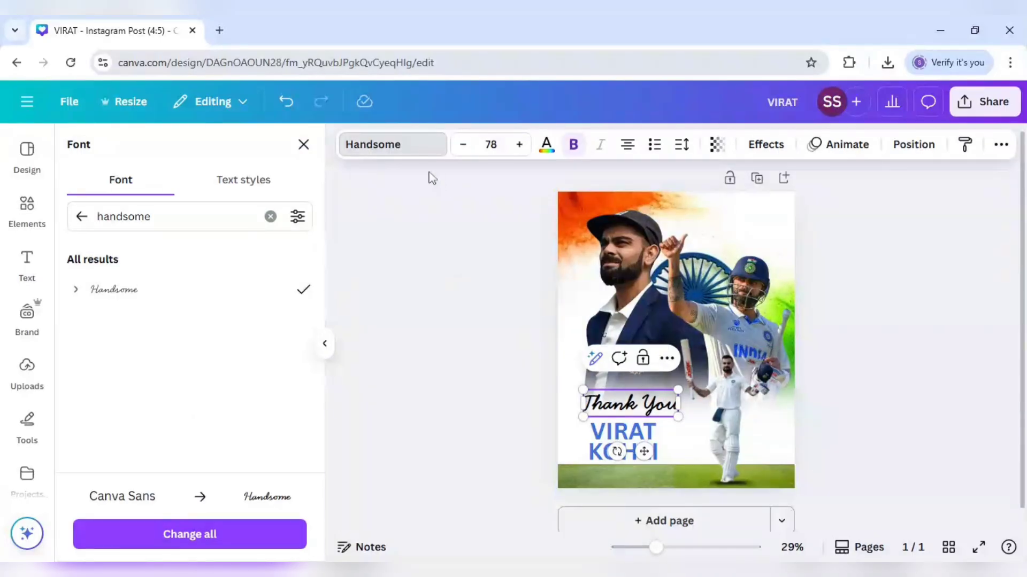
Try to recolour the Thank You heading with the dark navy photo colour from the blazer portrait.
{"action": "left_click", "coordinate": [543, 151]}
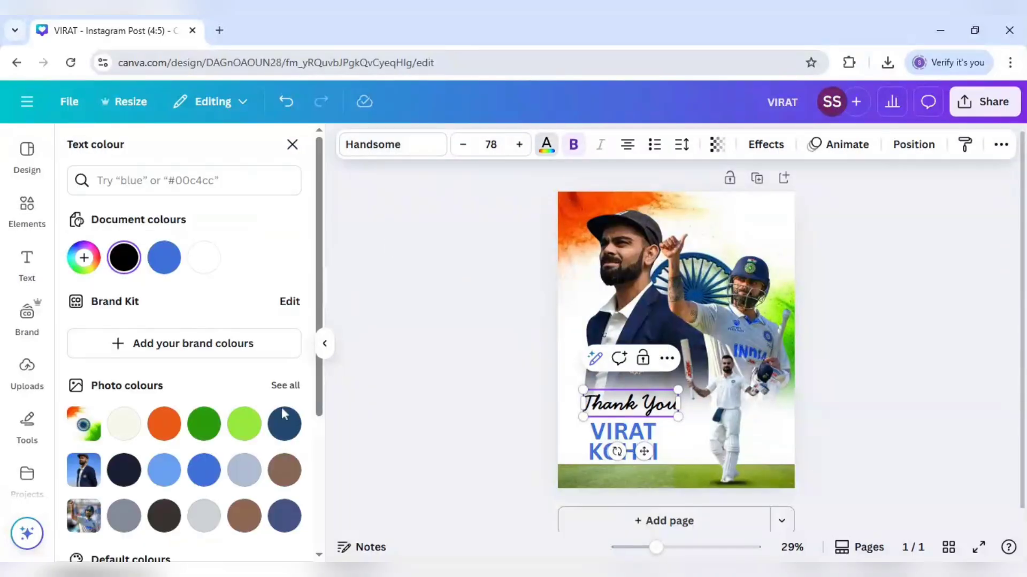
{"action": "left_click", "coordinate": [125, 471]}
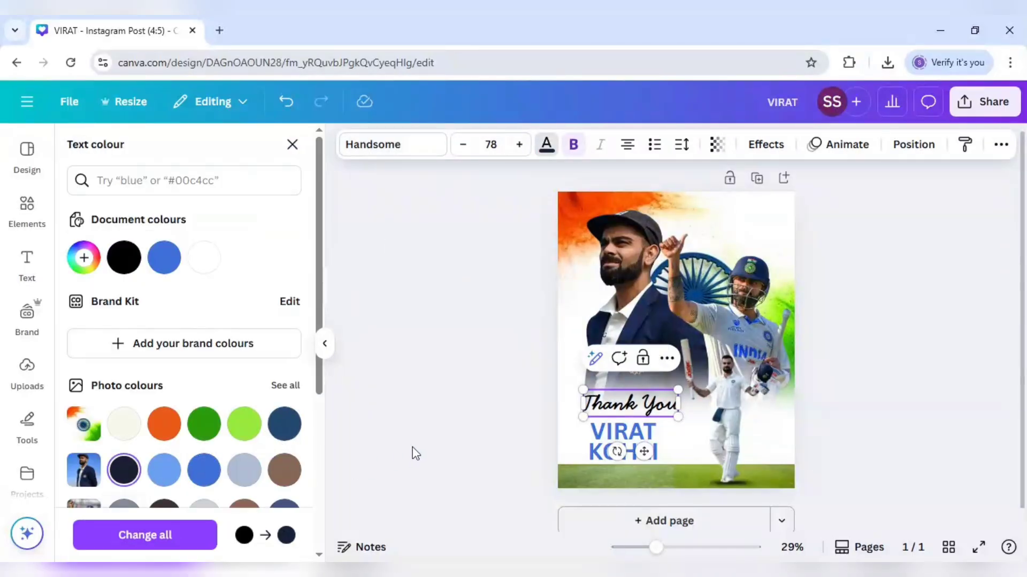
{"action": "left_click", "coordinate": [488, 404]}
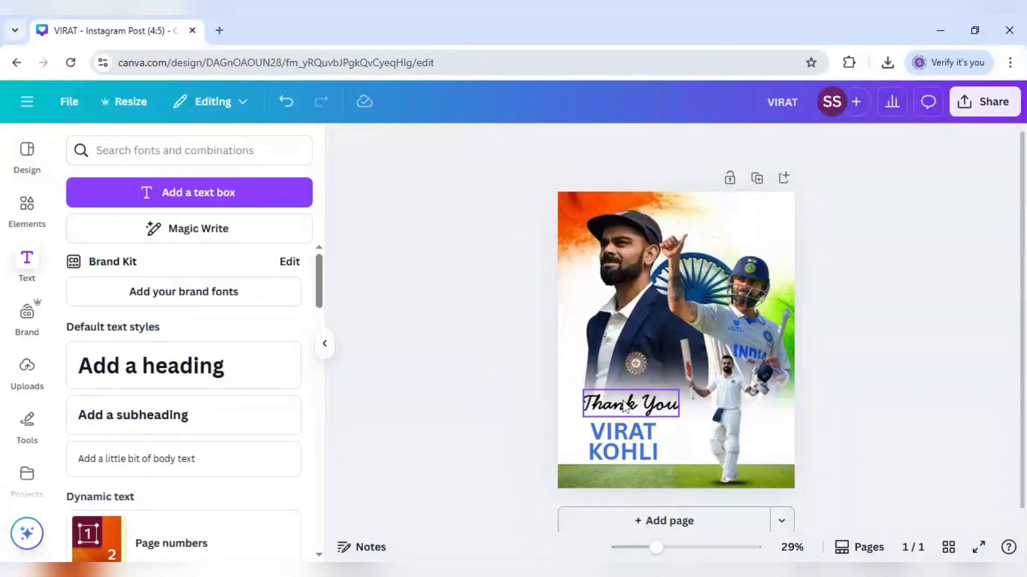
Nudge the Thank You heading slightly left and down so it sits closely above the VIRAT KOHLI text.
{"action": "left_click", "coordinate": [620, 408]}
{"action": "left_click_drag", "start_coordinate": [623, 409], "coordinate": [618, 408]}
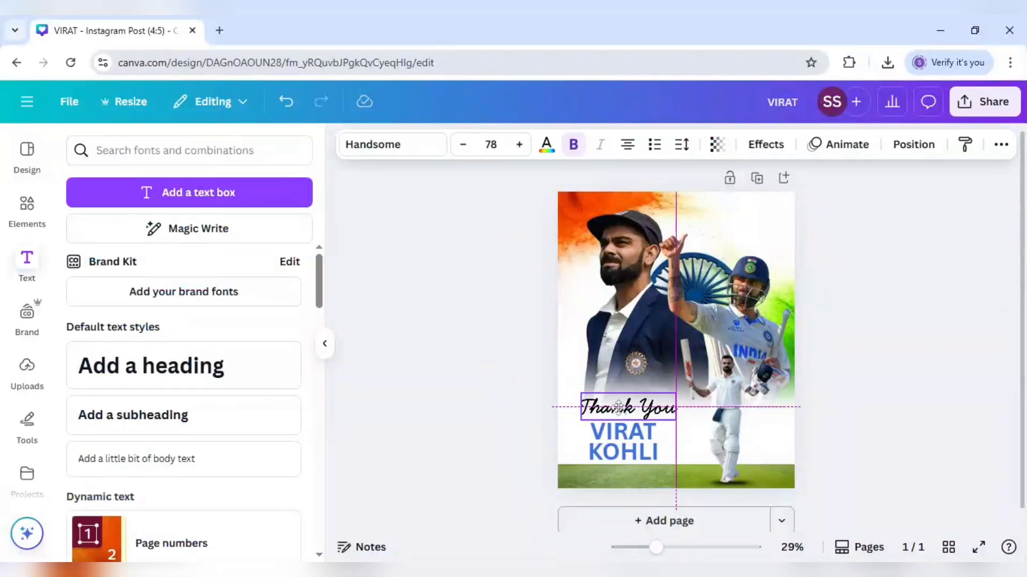
{"action": "left_click", "coordinate": [520, 414]}
{"action": "left_click", "coordinate": [639, 413]}
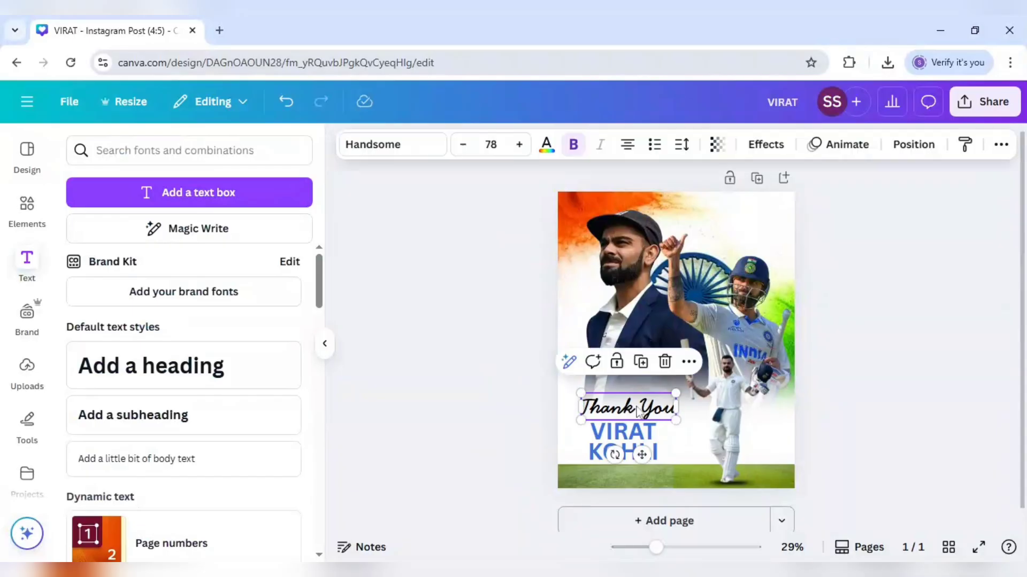
{"action": "left_click_drag", "start_coordinate": [639, 412], "coordinate": [632, 405]}
{"action": "left_click", "coordinate": [525, 407]}
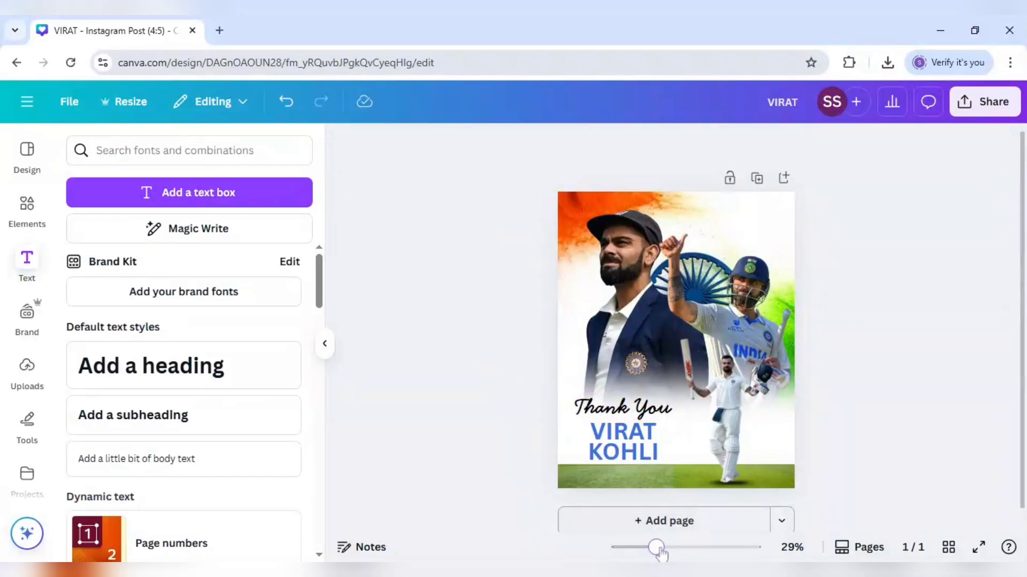
{"action": "left_click_drag", "start_coordinate": [655, 547], "coordinate": [658, 547]}
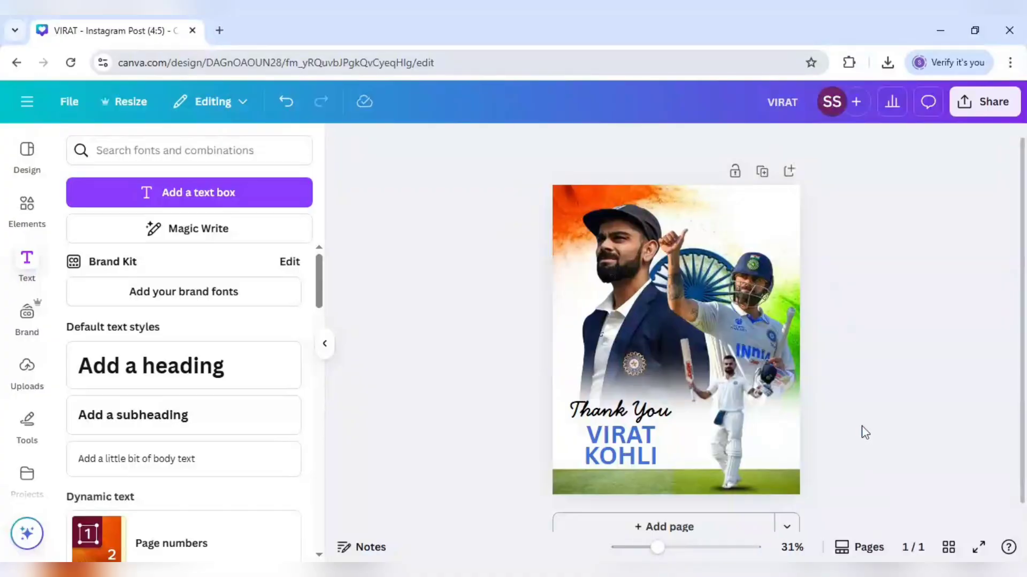